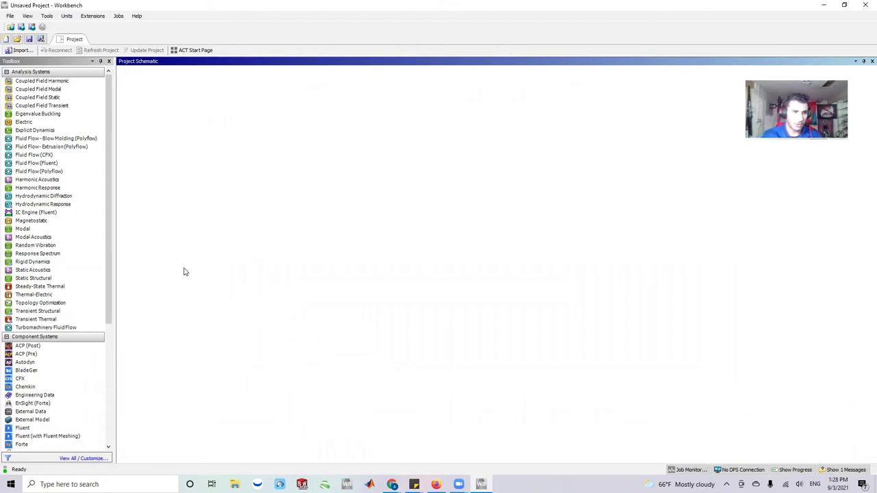
Step: Add a standalone Geometry component system to the empty project schematic
{"action": "left_click", "coordinate": [55, 139]}
{"action": "scroll", "coordinate": [41, 202], "scroll_direction": "down", "scroll_amount": 3}
{"action": "scroll", "coordinate": [41, 203], "scroll_direction": "up", "scroll_amount": 3}
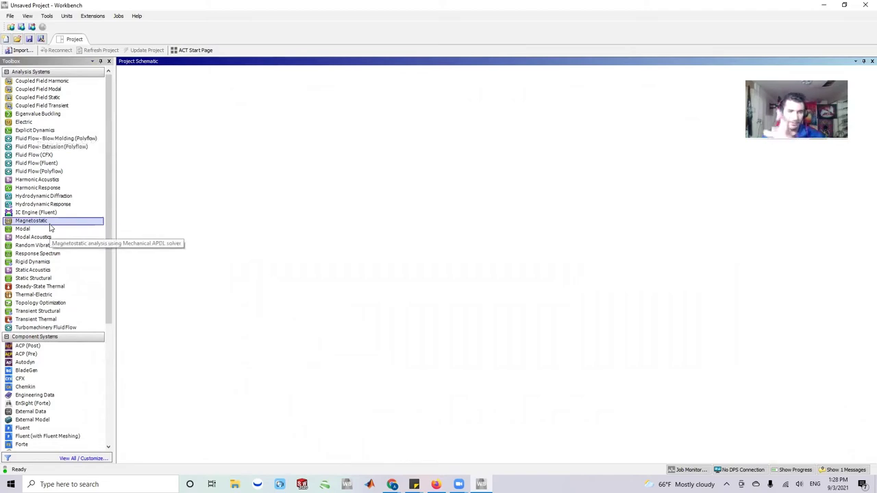
{"action": "scroll", "coordinate": [50, 230], "scroll_direction": "down", "scroll_amount": 1}
{"action": "scroll", "coordinate": [72, 239], "scroll_direction": "down", "scroll_amount": 1}
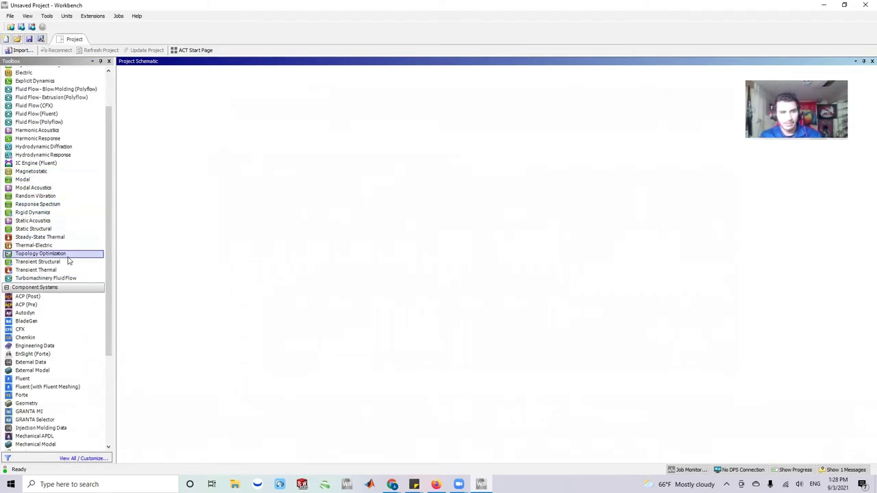
{"action": "scroll", "coordinate": [69, 281], "scroll_direction": "down", "scroll_amount": 1}
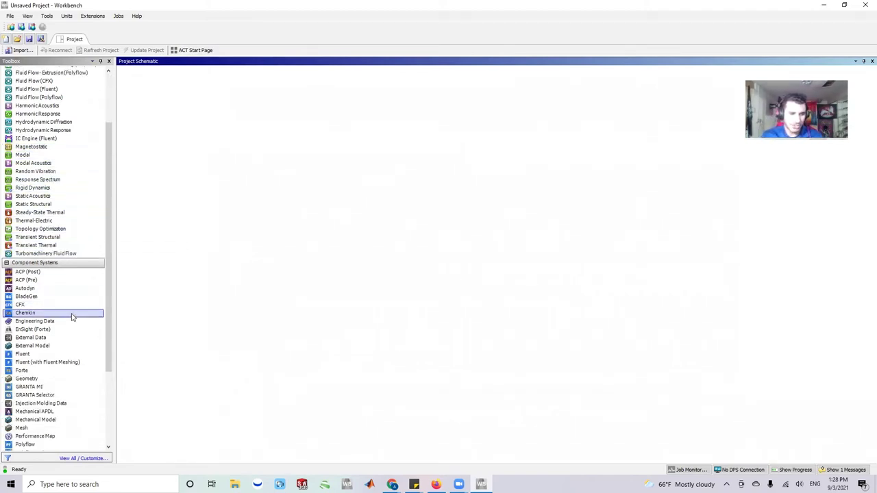
{"action": "left_click", "coordinate": [31, 381]}
{"action": "left_click_drag", "start_coordinate": [31, 381], "coordinate": [155, 130]}
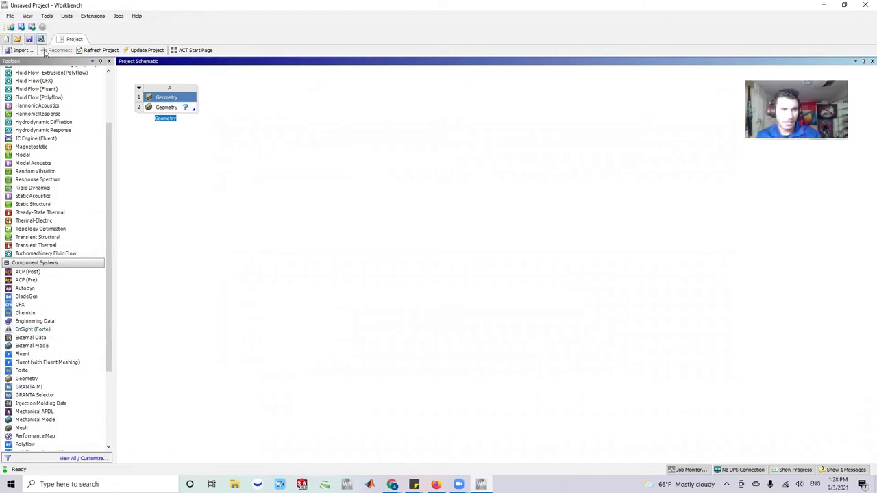
Step: Open the Geometry cell of system A for modelling in SpaceClaim
{"action": "scroll", "coordinate": [51, 206], "scroll_direction": "up", "scroll_amount": 3}
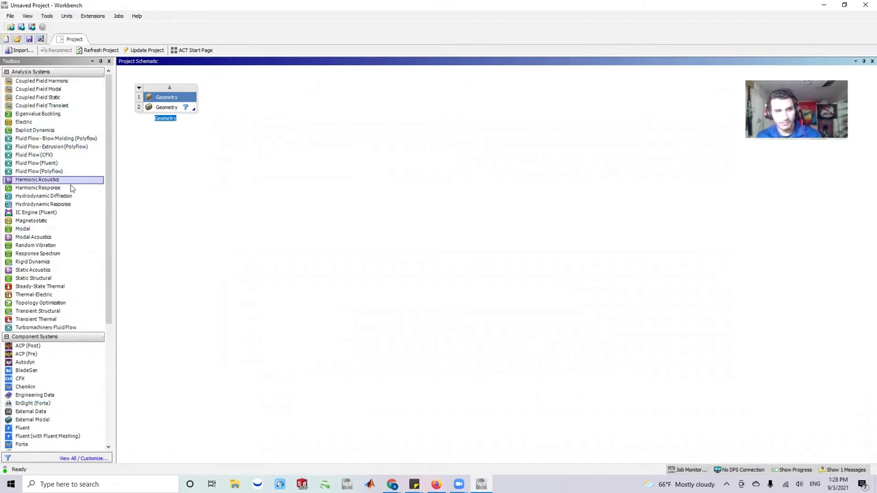
{"action": "scroll", "coordinate": [55, 218], "scroll_direction": "down", "scroll_amount": 1}
{"action": "scroll", "coordinate": [55, 226], "scroll_direction": "down", "scroll_amount": 2}
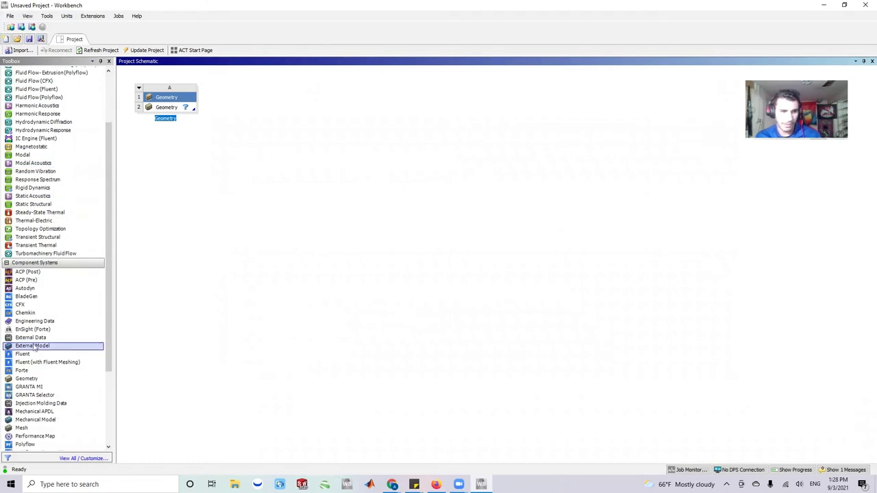
{"action": "double_click", "coordinate": [169, 108]}
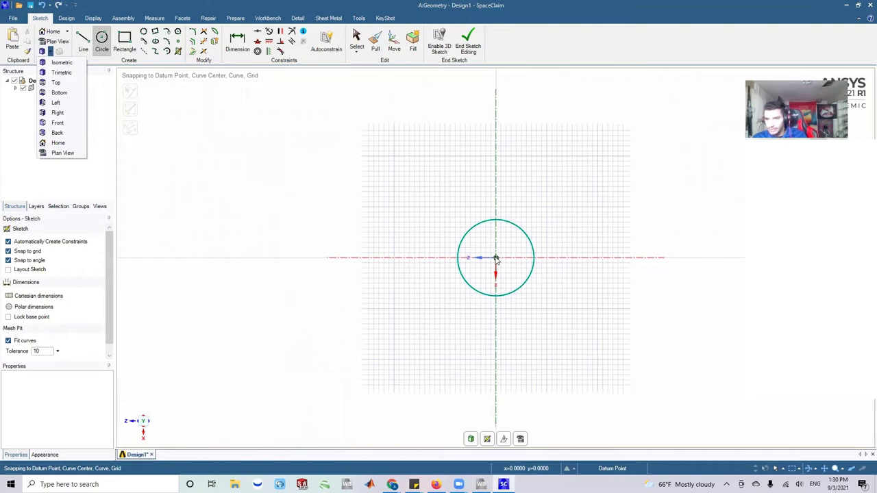
Step: Turn the sketched circle into a surface and Pull its face 3.125 cm into a solid cylinder
{"action": "mouse_move", "coordinate": [519, 265]}
{"action": "middle_mouse_down"}
{"action": "mouse_move", "coordinate": [454, 277]}
{"action": "mouse_move", "coordinate": [473, 272]}
{"action": "middle_mouse_up"}
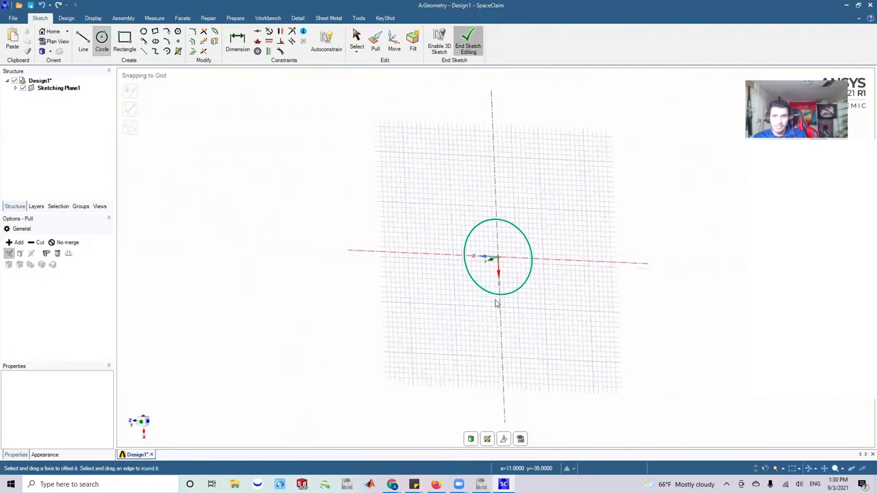
{"action": "key", "text": "p"}
{"action": "left_click", "coordinate": [521, 325]}
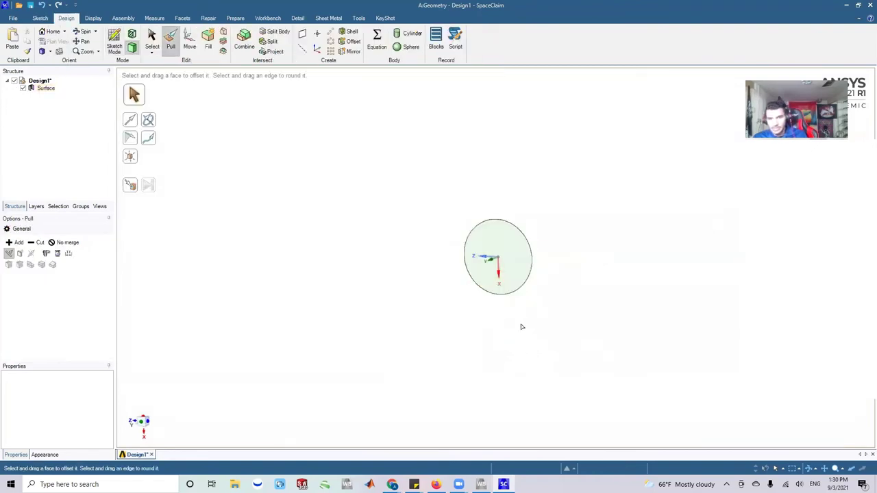
{"action": "left_click", "coordinate": [496, 238]}
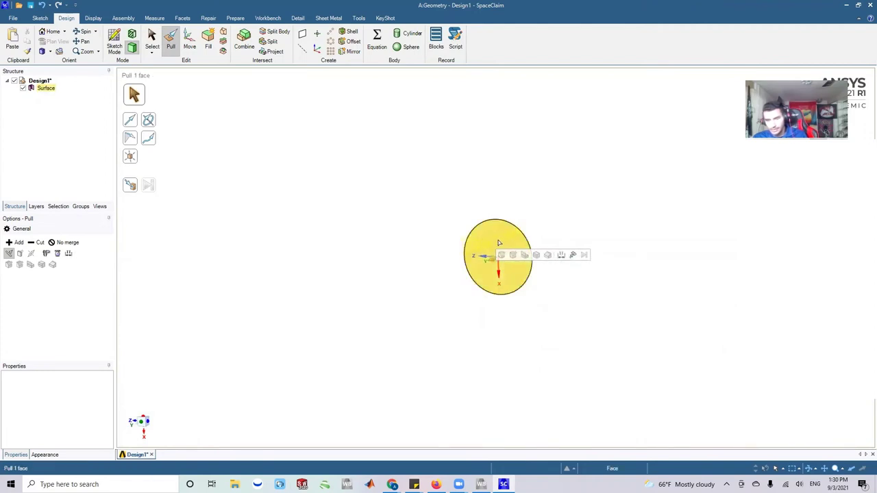
{"action": "left_click_drag", "start_coordinate": [502, 243], "coordinate": [426, 274]}
{"action": "left_click", "coordinate": [432, 275]}
{"action": "left_click", "coordinate": [465, 269]}
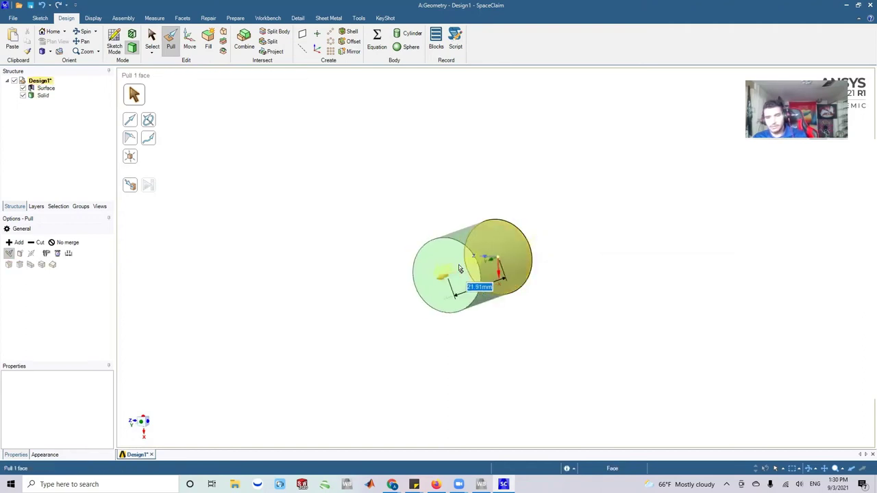
{"action": "left_click_drag", "start_coordinate": [459, 269], "coordinate": [459, 270]}
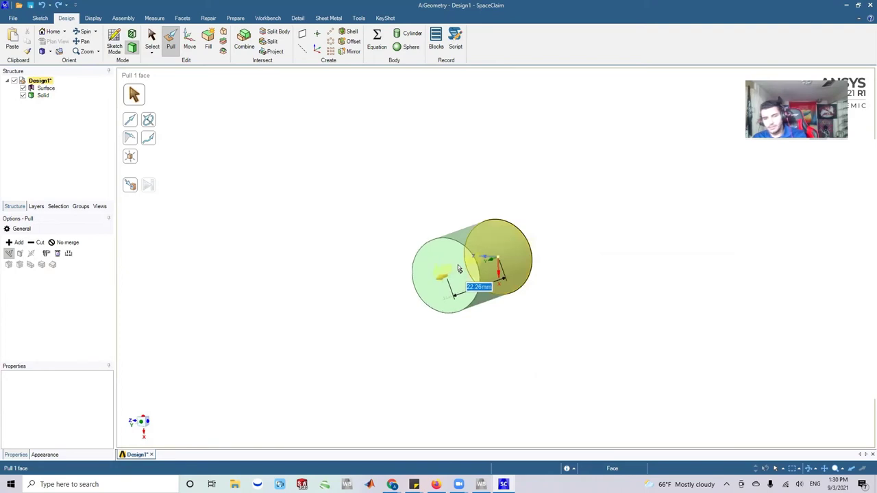
{"action": "type", "text": "125cm"}
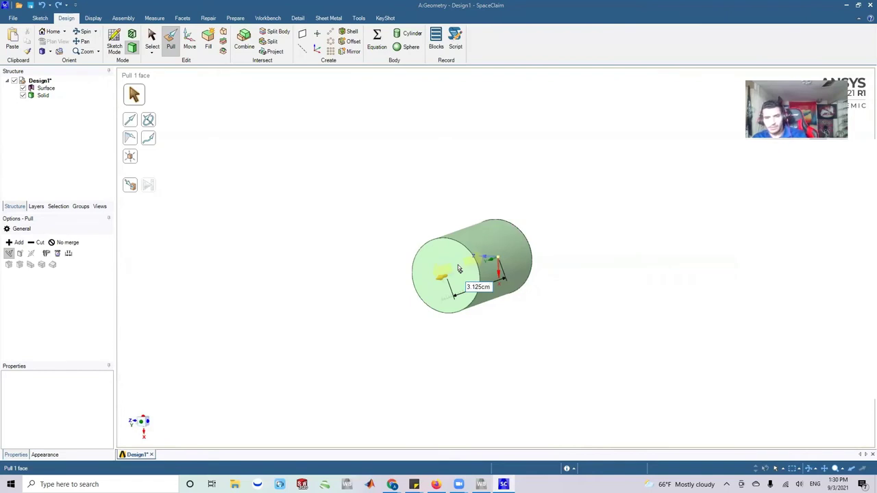
{"action": "left_click_drag", "start_coordinate": [459, 268], "coordinate": [440, 282]}
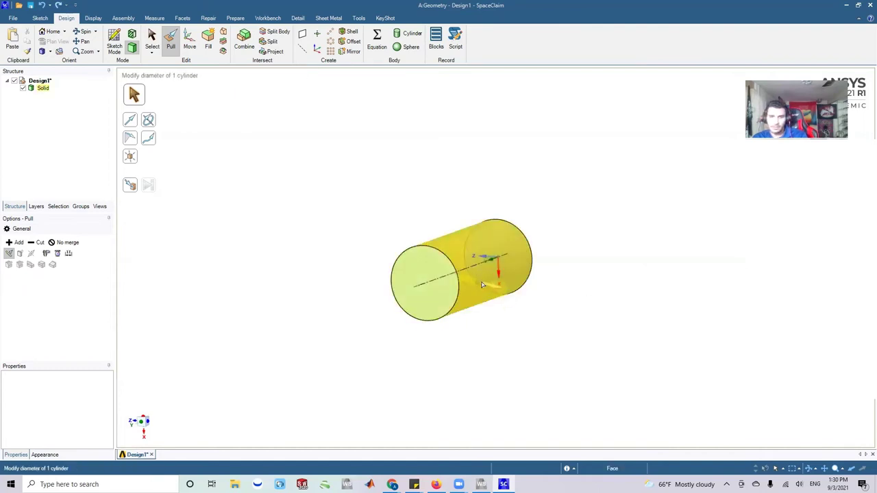
Step: Examine the cylinder from several angles, including its end face and curved side face
{"action": "mouse_move", "coordinate": [530, 311]}
{"action": "middle_mouse_down"}
{"action": "mouse_move", "coordinate": [489, 329]}
{"action": "mouse_move", "coordinate": [533, 308]}
{"action": "middle_mouse_up"}
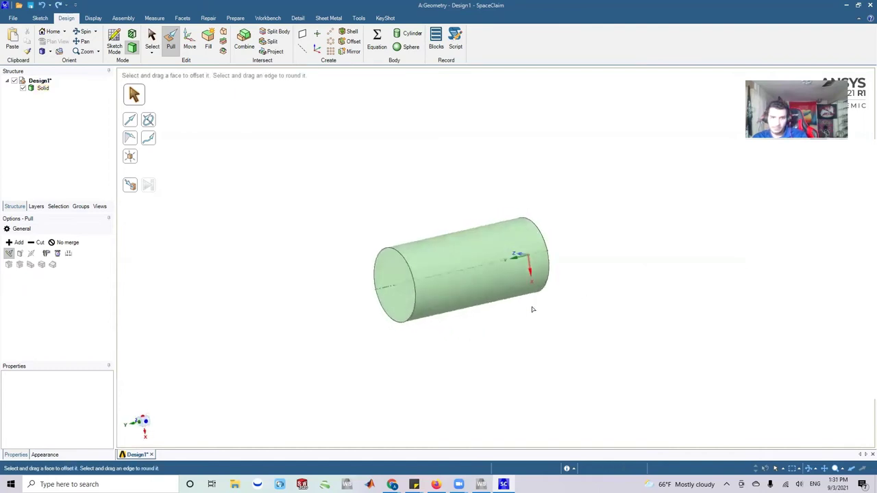
{"action": "middle_click_drag", "start_coordinate": [458, 319], "coordinate": [532, 225]}
{"action": "middle_click_drag", "start_coordinate": [496, 258], "coordinate": [513, 262]}
{"action": "scroll", "coordinate": [472, 302], "scroll_direction": "up", "scroll_amount": 2}
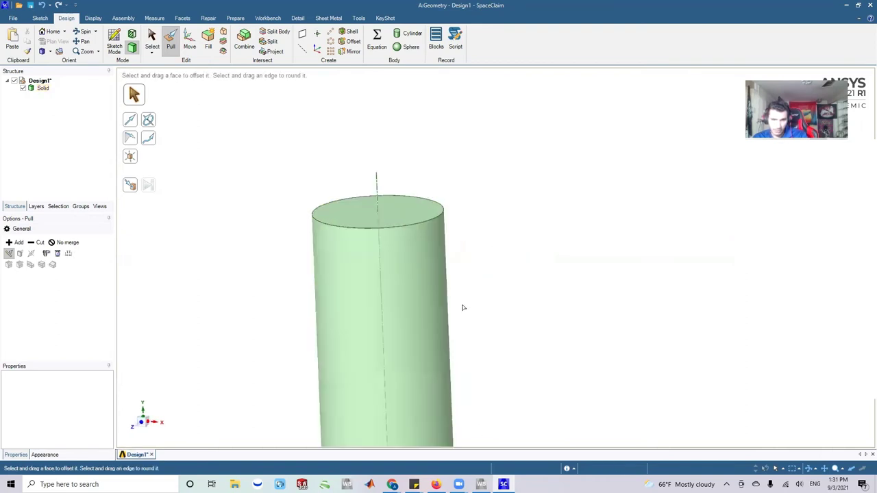
{"action": "scroll", "coordinate": [460, 310], "scroll_direction": "down", "scroll_amount": 4}
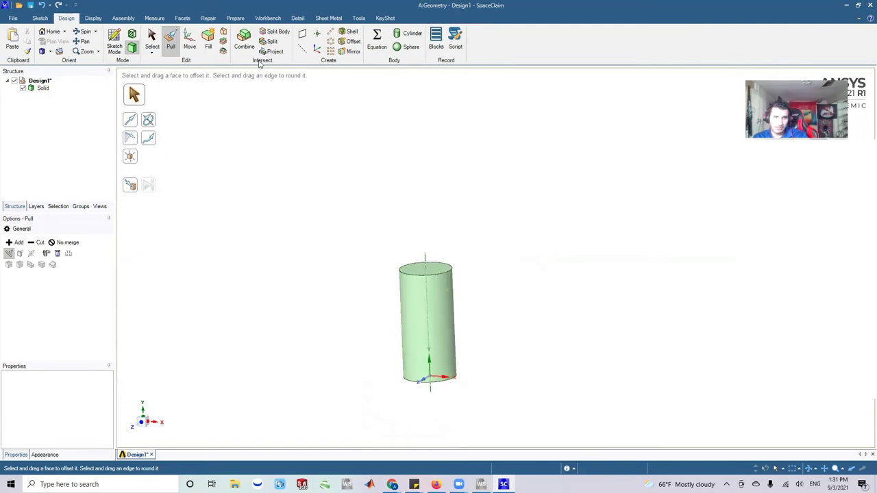
{"action": "middle_click_drag", "start_coordinate": [484, 309], "coordinate": [498, 279]}
{"action": "key", "text": "h"}
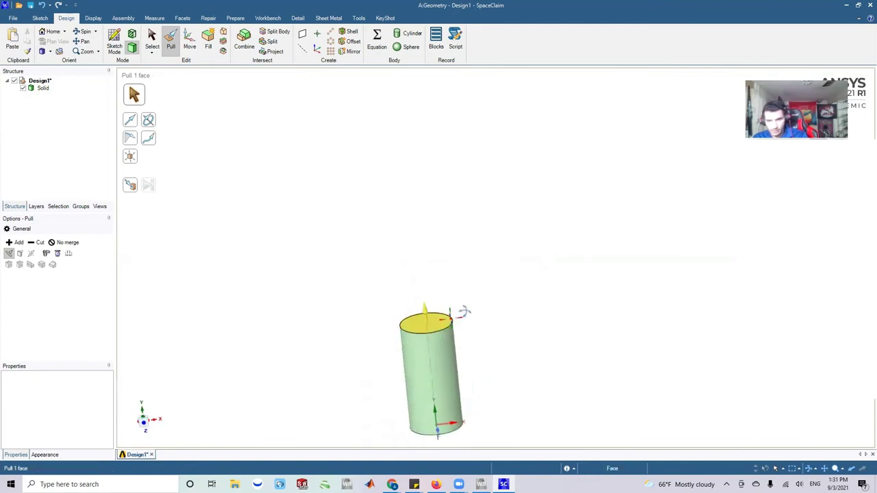
{"action": "left_click", "coordinate": [426, 335]}
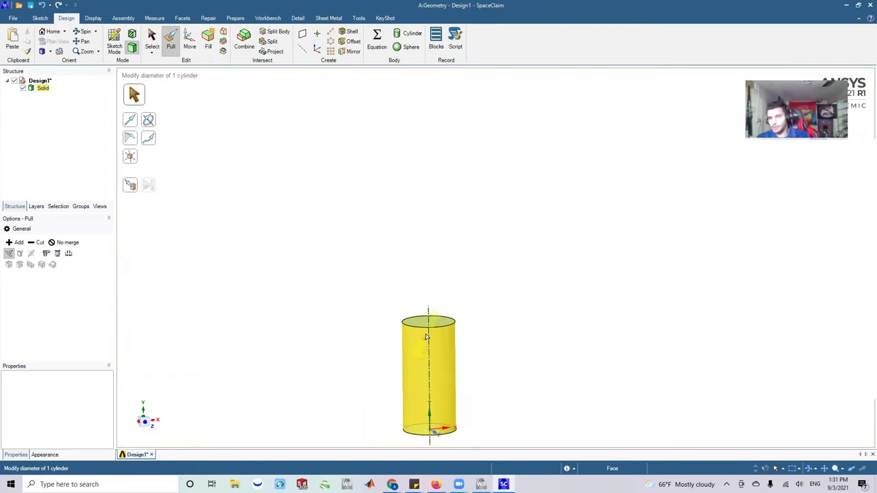
{"action": "key", "text": "Escape"}
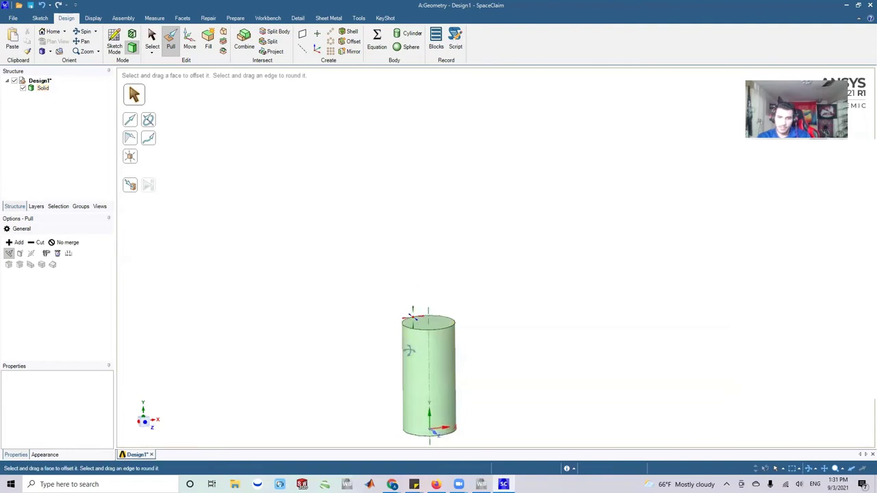
{"action": "middle_click_drag", "start_coordinate": [419, 309], "coordinate": [411, 313]}
{"action": "left_click", "coordinate": [431, 343]}
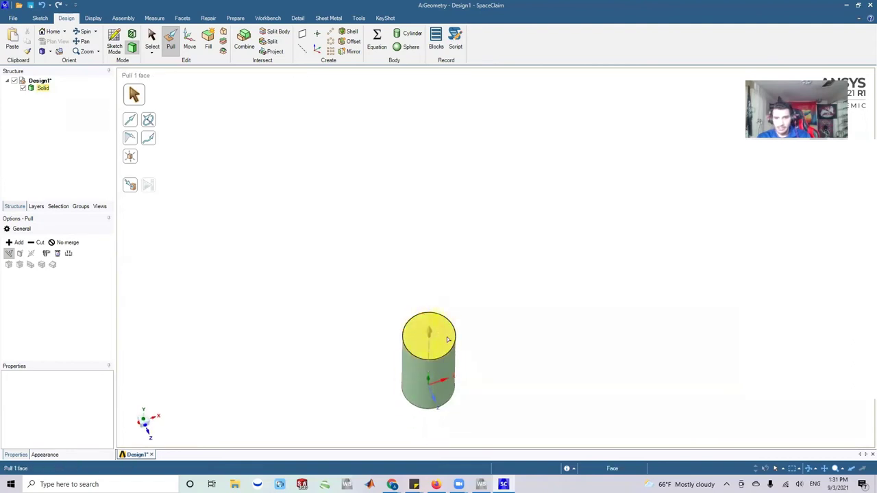
{"action": "key", "text": "Escape"}
Step: Undo the cylinder extrusion, the surface conversion and the circle sketch
{"action": "key", "text": "ctrl+z"}
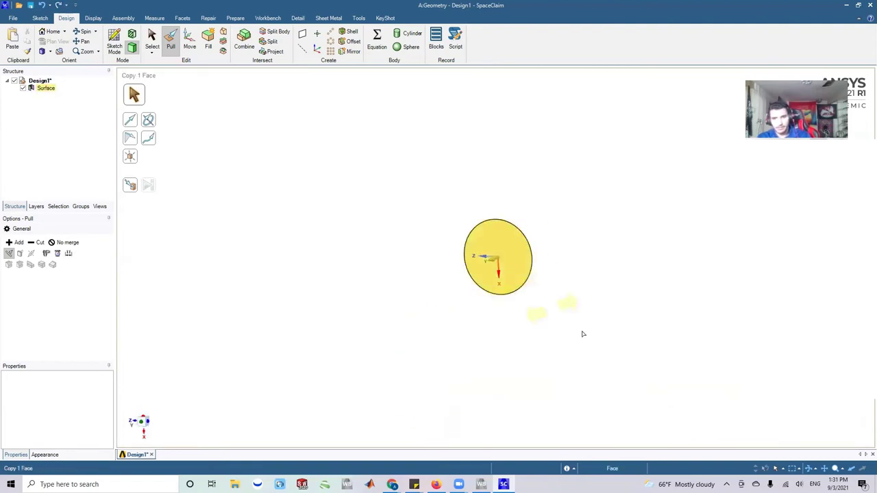
{"action": "key", "text": "ctrl+z"}
{"action": "key", "text": "ctrl+z"}
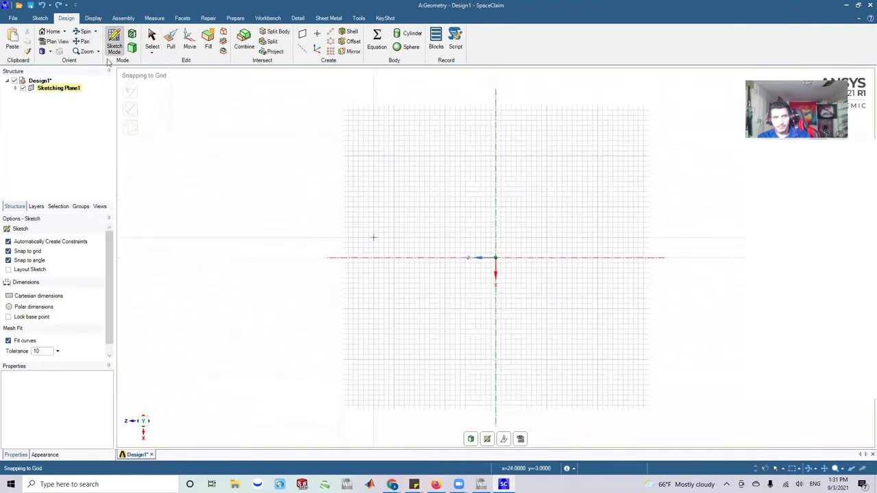
Step: Sketch a circle of about 1 mm diameter centred on the origin of the sketching plane
{"action": "left_click", "coordinate": [495, 258]}
{"action": "left_click", "coordinate": [501, 265]}
{"action": "scroll", "coordinate": [503, 267], "scroll_direction": "up", "scroll_amount": 2}
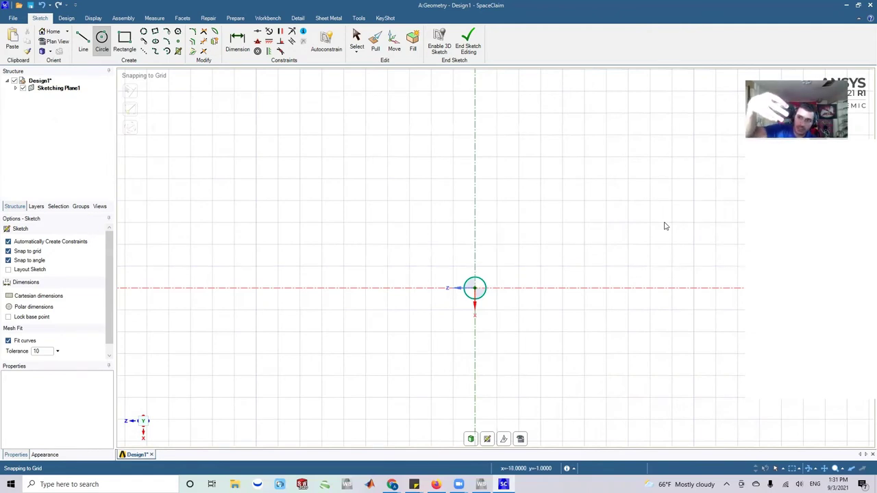
{"action": "scroll", "coordinate": [617, 247], "scroll_direction": "up", "scroll_amount": 1}
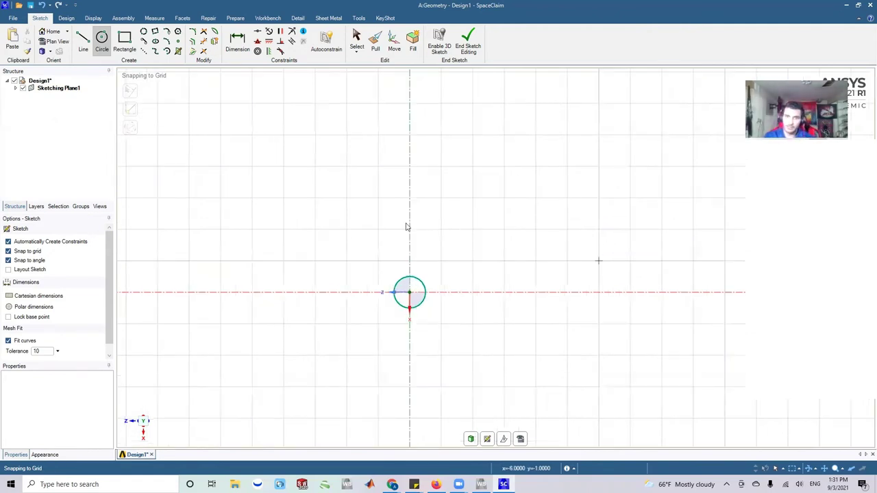
{"action": "scroll", "coordinate": [336, 226], "scroll_direction": "down", "scroll_amount": 3}
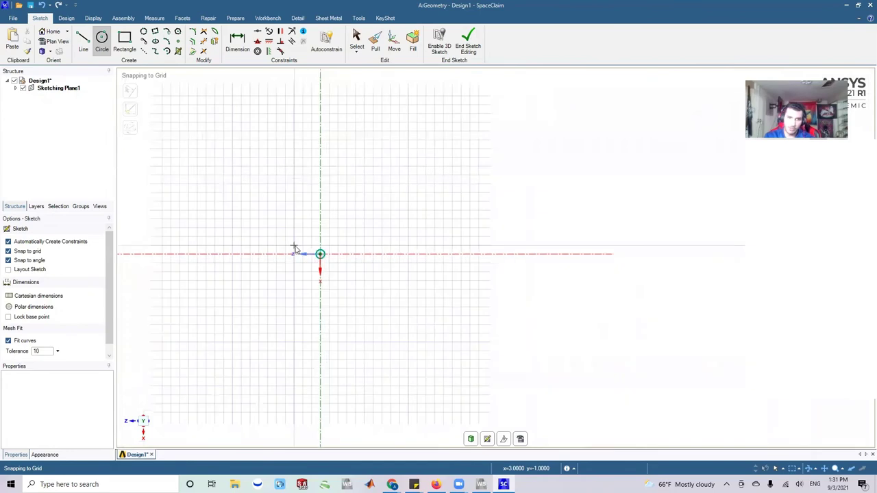
Step: Reorient the tilted sketch to the plan view and switch it to the Top view
{"action": "mouse_move", "coordinate": [360, 215]}
{"action": "middle_mouse_down"}
{"action": "mouse_move", "coordinate": [264, 243]}
{"action": "mouse_move", "coordinate": [411, 206]}
{"action": "mouse_move", "coordinate": [315, 235]}
{"action": "mouse_move", "coordinate": [390, 211]}
{"action": "mouse_move", "coordinate": [312, 246]}
{"action": "mouse_move", "coordinate": [327, 272]}
{"action": "mouse_move", "coordinate": [503, 333]}
{"action": "mouse_move", "coordinate": [390, 297]}
{"action": "mouse_move", "coordinate": [377, 272]}
{"action": "mouse_move", "coordinate": [476, 340]}
{"action": "mouse_move", "coordinate": [346, 290]}
{"action": "mouse_move", "coordinate": [466, 322]}
{"action": "middle_mouse_up"}
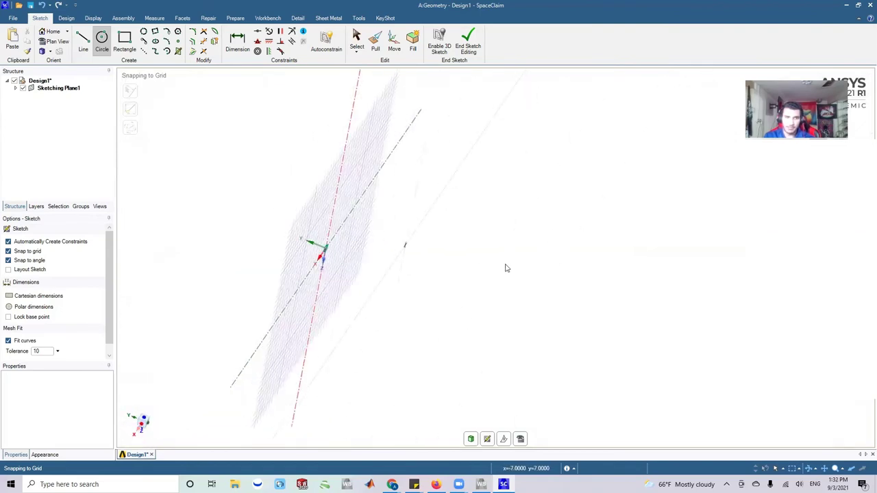
{"action": "left_click", "coordinate": [58, 41]}
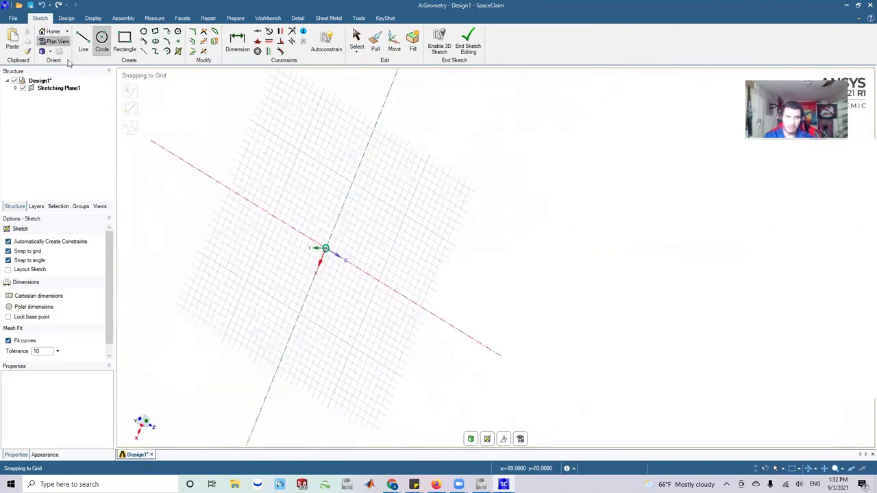
{"action": "left_click", "coordinate": [51, 52]}
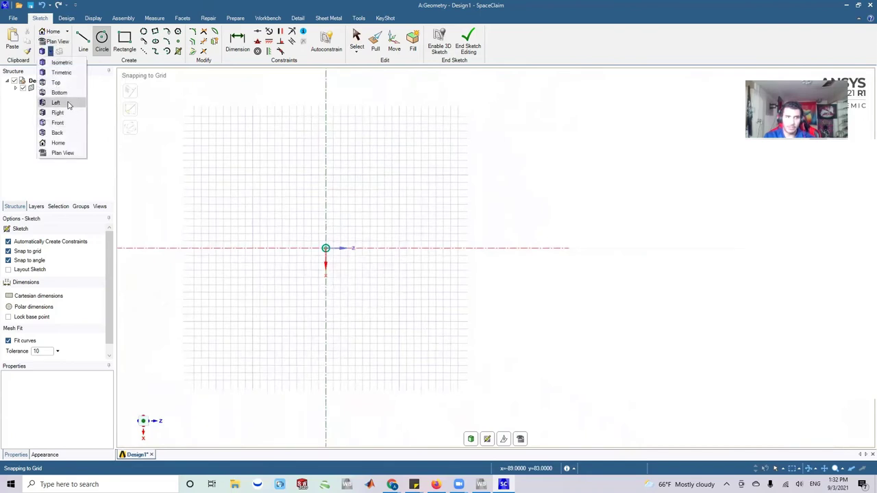
{"action": "left_click", "coordinate": [56, 82]}
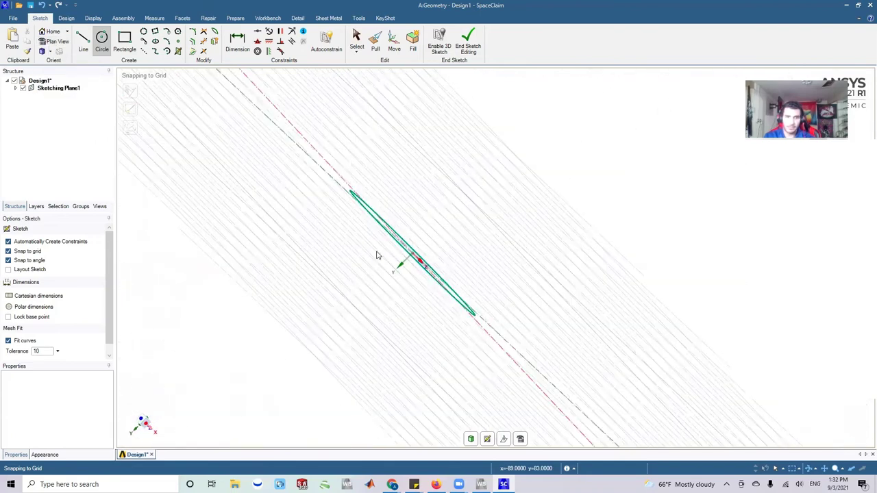
{"action": "scroll", "coordinate": [572, 285], "scroll_direction": "down", "scroll_amount": 5}
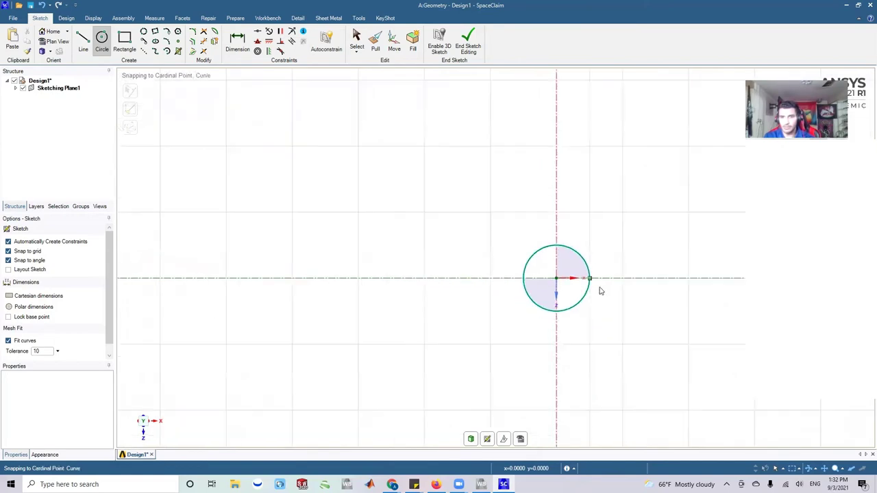
Step: Examine the small circle at the origin against the sketch grid at different zoom levels
{"action": "scroll", "coordinate": [638, 306], "scroll_direction": "down", "scroll_amount": 2}
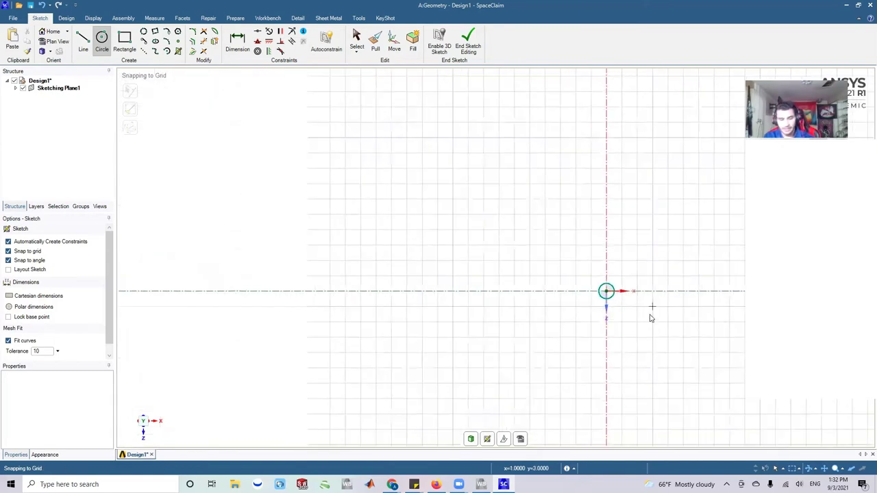
{"action": "scroll", "coordinate": [672, 282], "scroll_direction": "up", "scroll_amount": 3}
{"action": "scroll", "coordinate": [644, 210], "scroll_direction": "down", "scroll_amount": 4}
{"action": "scroll", "coordinate": [653, 162], "scroll_direction": "up", "scroll_amount": 4}
{"action": "scroll", "coordinate": [658, 258], "scroll_direction": "down", "scroll_amount": 4}
{"action": "scroll", "coordinate": [645, 338], "scroll_direction": "up", "scroll_amount": 4}
{"action": "scroll", "coordinate": [645, 338], "scroll_direction": "down", "scroll_amount": 1}
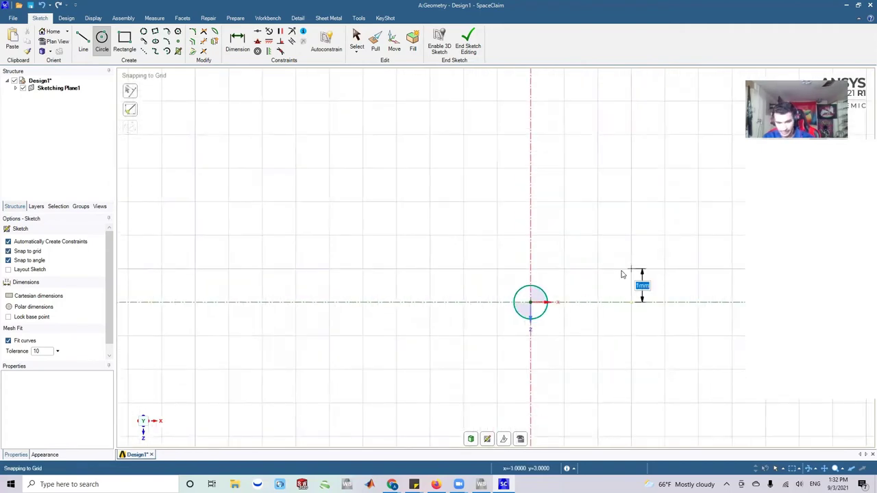
{"action": "mouse_move", "coordinate": [625, 266]}
{"action": "middle_mouse_down", "text": "shift"}
{"action": "mouse_move", "coordinate": [477, 244]}
{"action": "mouse_move", "coordinate": [525, 177]}
{"action": "mouse_move", "coordinate": [527, 212]}
{"action": "mouse_move", "coordinate": [464, 196]}
{"action": "mouse_move", "coordinate": [472, 237]}
{"action": "mouse_move", "coordinate": [554, 254]}
{"action": "mouse_move", "coordinate": [612, 289]}
{"action": "mouse_move", "coordinate": [593, 254]}
{"action": "mouse_move", "coordinate": [498, 264]}
{"action": "mouse_move", "coordinate": [525, 264]}
{"action": "mouse_move", "coordinate": [521, 274]}
{"action": "middle_mouse_up", "text": "shift"}
{"action": "scroll", "coordinate": [437, 313], "scroll_direction": "up", "scroll_amount": 3}
{"action": "scroll", "coordinate": [427, 302], "scroll_direction": "down", "scroll_amount": 6}
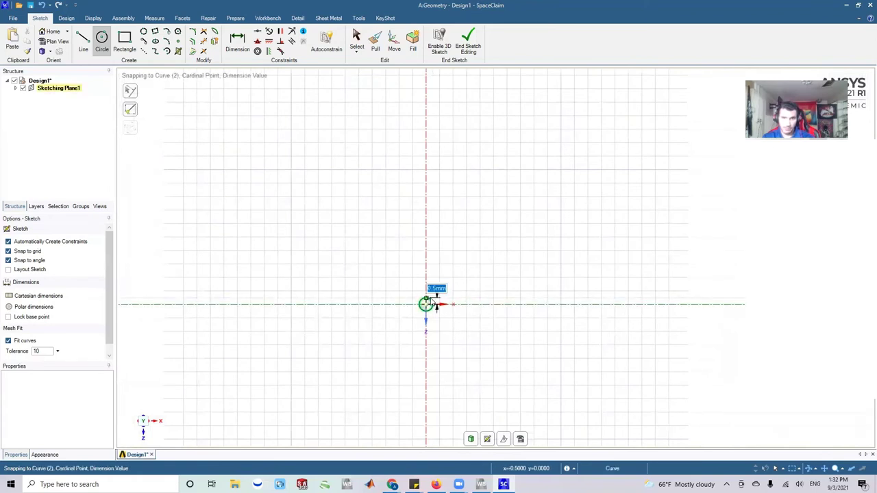
{"action": "middle_click_drag", "start_coordinate": [463, 319], "coordinate": [417, 323]}
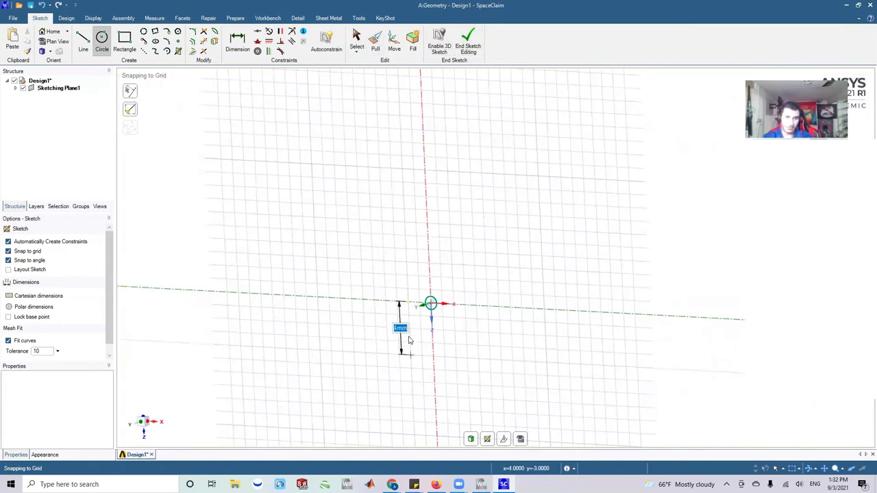
Step: Pull the small circle at the origin into a solid cylinder 3.125 cm long
{"action": "left_click", "coordinate": [59, 89]}
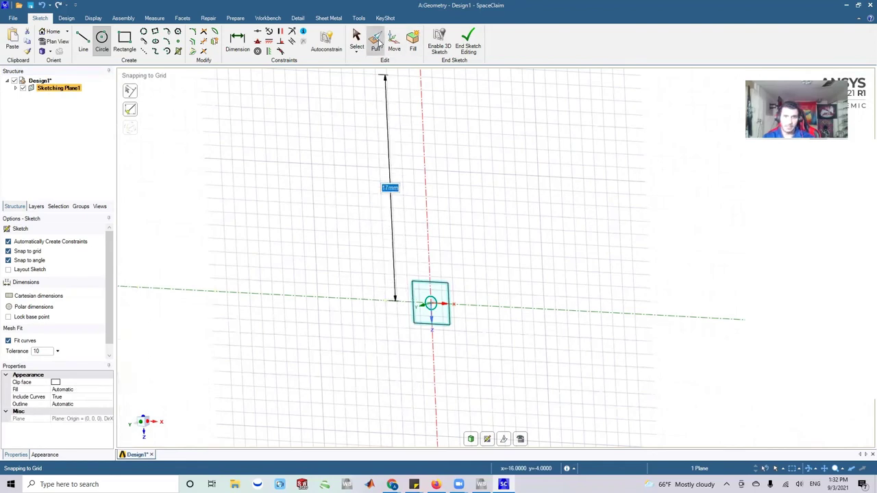
{"action": "left_click", "coordinate": [376, 41]}
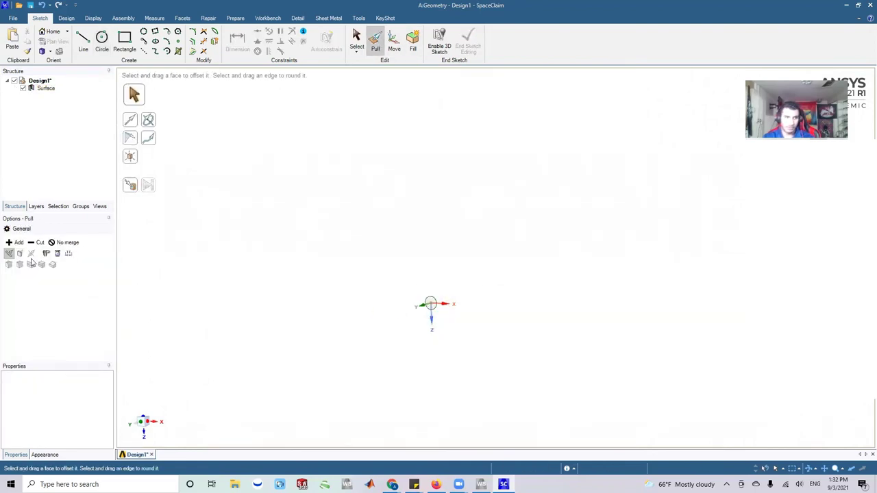
{"action": "left_click", "coordinate": [429, 304]}
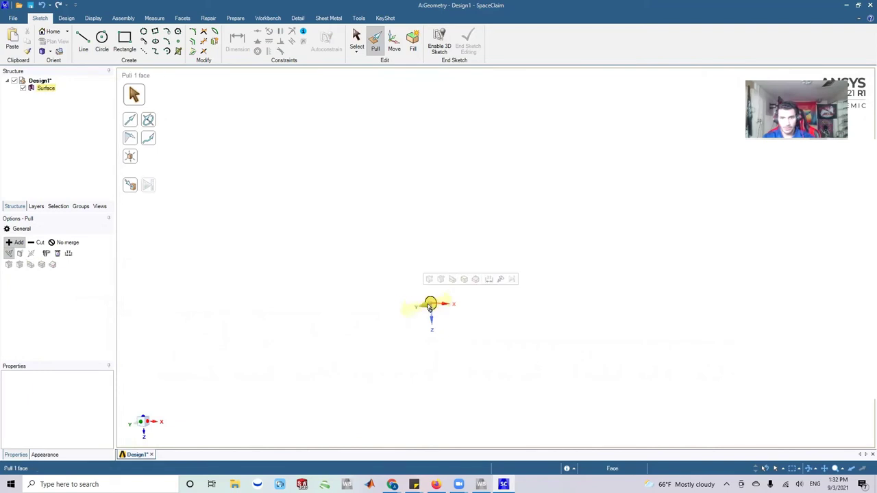
{"action": "left_click_drag", "start_coordinate": [430, 304], "coordinate": [419, 311]}
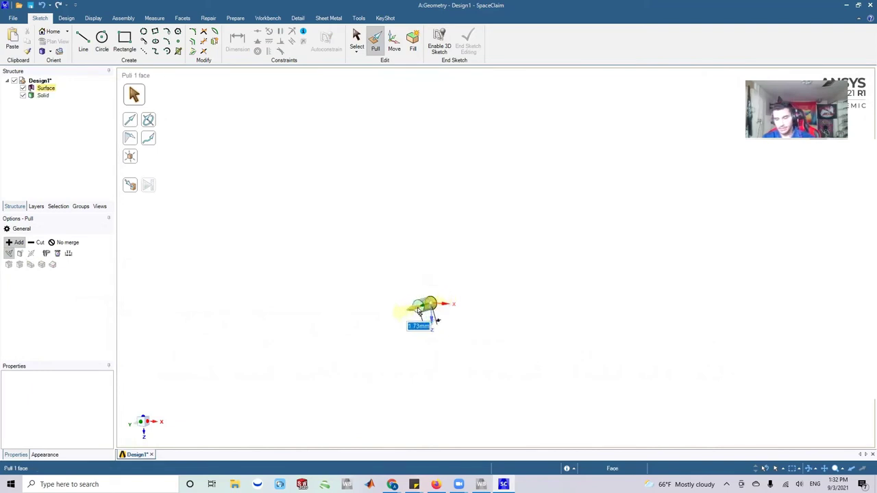
{"action": "type", "text": "125cm"}
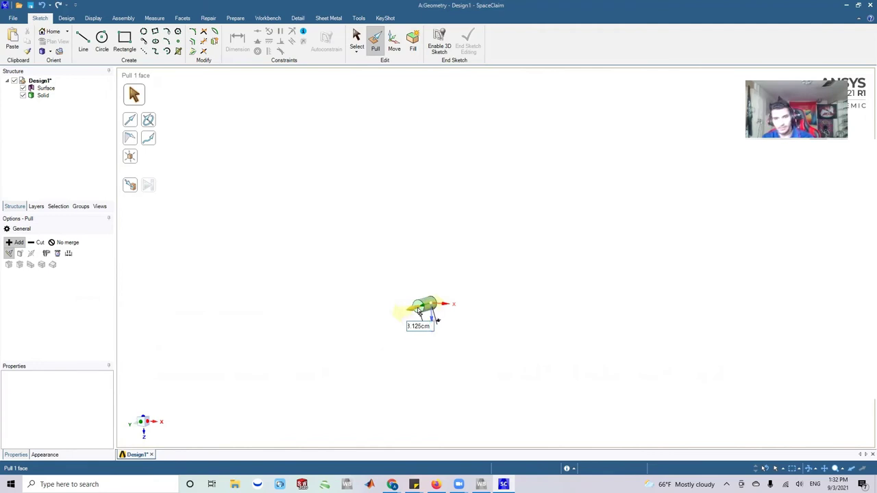
{"action": "key", "text": "Return"}
{"action": "middle_click_drag", "start_coordinate": [233, 404], "coordinate": [261, 318]}
{"action": "middle_click_drag", "start_coordinate": [328, 398], "coordinate": [438, 255]}
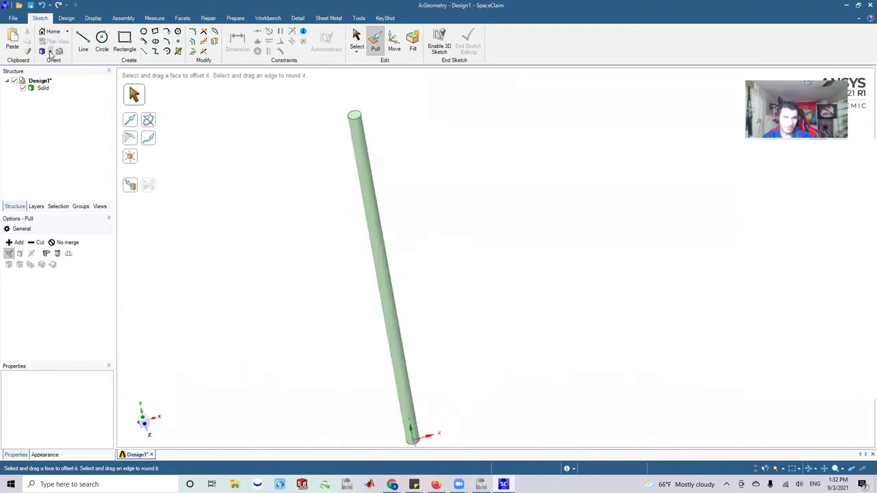
Step: Examine the cylinder in the Front view and from its end at the origin
{"action": "left_click", "coordinate": [50, 52]}
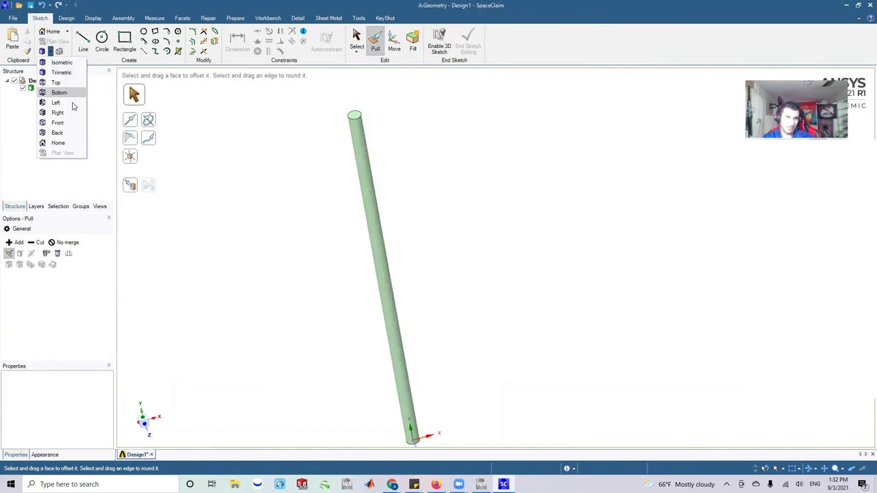
{"action": "left_click", "coordinate": [65, 123]}
{"action": "scroll", "coordinate": [533, 336], "scroll_direction": "down", "scroll_amount": 2}
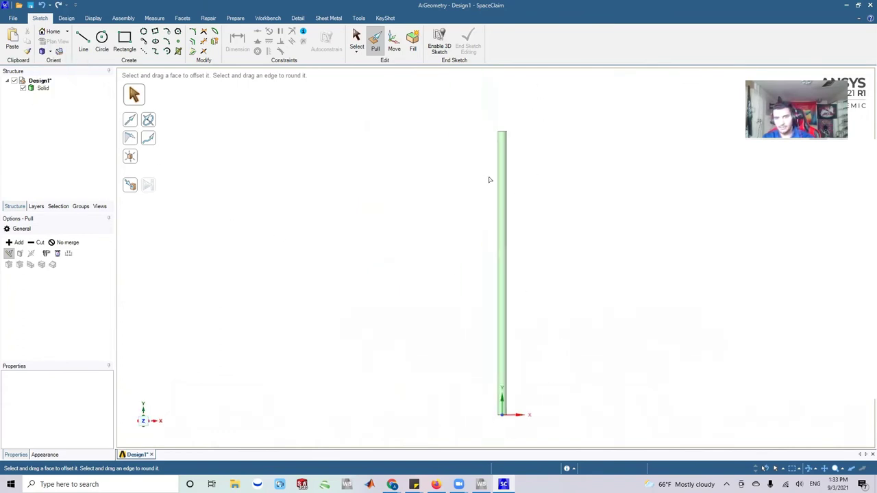
{"action": "mouse_move", "coordinate": [531, 240]}
{"action": "middle_mouse_down"}
{"action": "mouse_move", "coordinate": [531, 276]}
{"action": "mouse_move", "coordinate": [505, 338]}
{"action": "mouse_move", "coordinate": [510, 169]}
{"action": "mouse_move", "coordinate": [537, 281]}
{"action": "middle_mouse_up"}
{"action": "middle_click_drag", "start_coordinate": [525, 262], "coordinate": [604, 332]}
{"action": "middle_click_drag", "start_coordinate": [465, 299], "coordinate": [465, 259]}
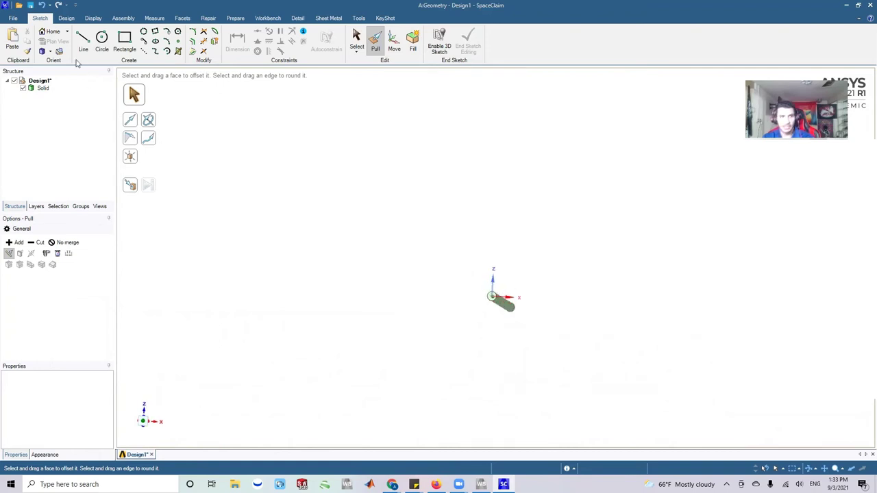
Step: In the Bottom view, sketch a rectangle 4 mm wide and 6 mm high, centred on the origin around the cylinder's end face
{"action": "left_click", "coordinate": [50, 52]}
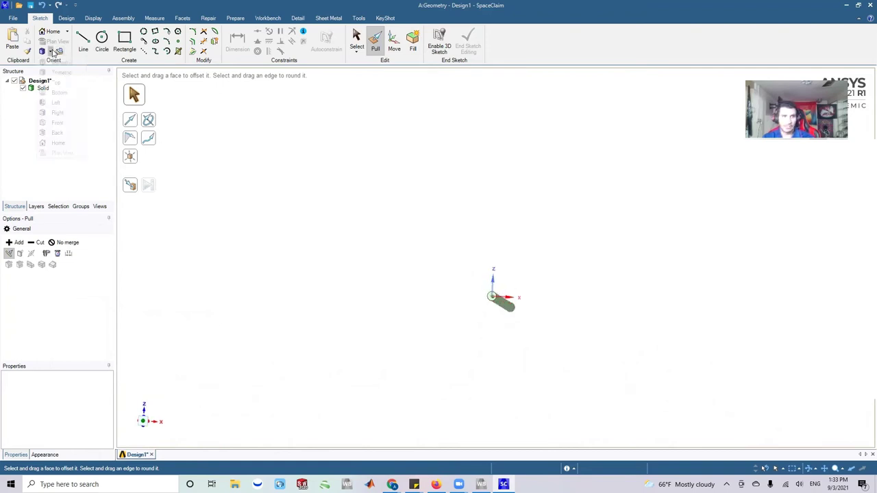
{"action": "left_click", "coordinate": [59, 92]}
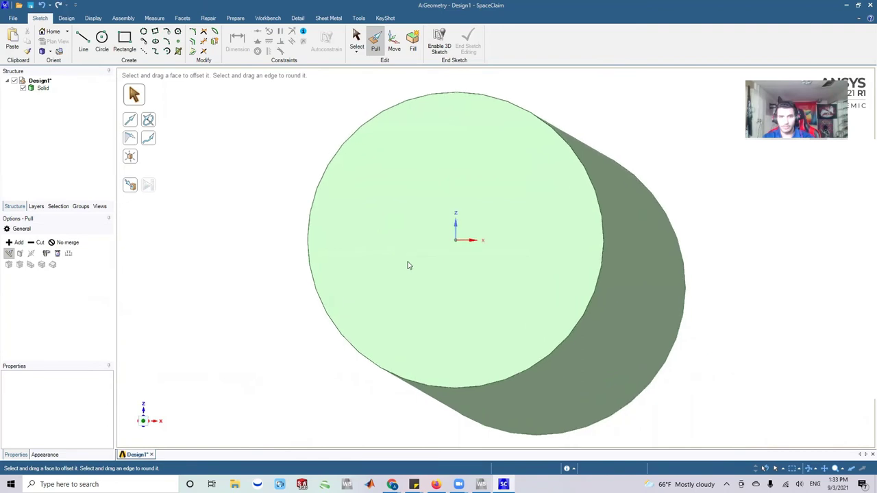
{"action": "scroll", "coordinate": [164, 110], "scroll_direction": "down", "scroll_amount": 4}
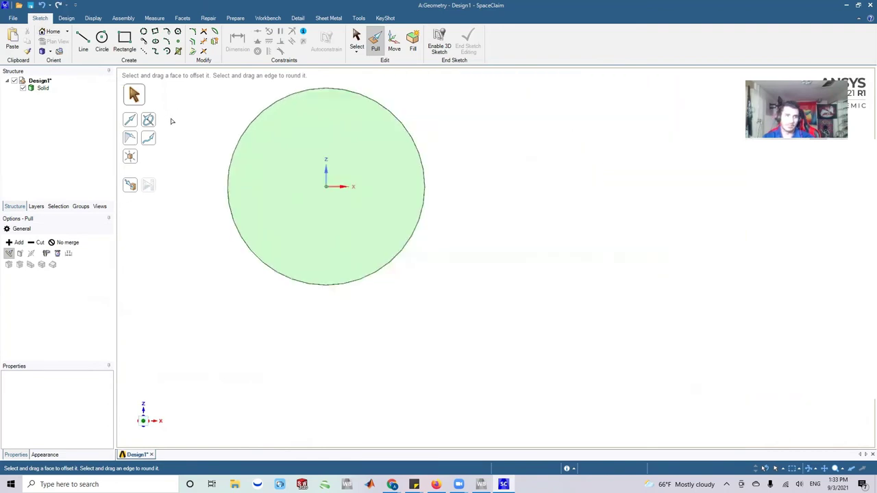
{"action": "left_click", "coordinate": [124, 43]}
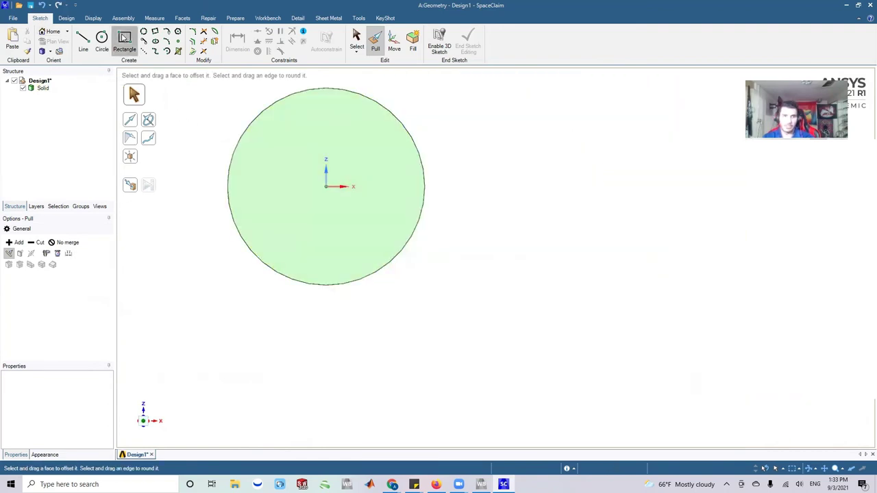
{"action": "scroll", "coordinate": [528, 336], "scroll_direction": "up", "scroll_amount": 3}
{"action": "scroll", "coordinate": [528, 336], "scroll_direction": "down", "scroll_amount": 8}
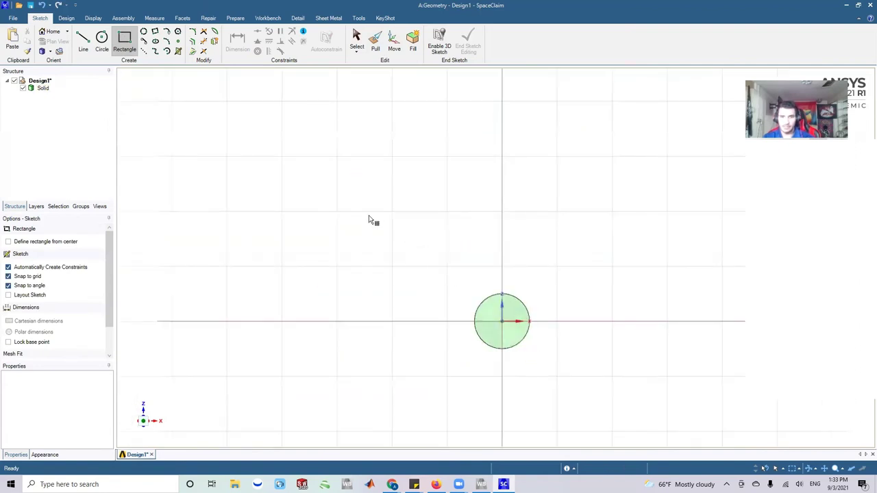
{"action": "scroll", "coordinate": [535, 353], "scroll_direction": "down", "scroll_amount": 3}
{"action": "scroll", "coordinate": [534, 348], "scroll_direction": "up", "scroll_amount": 1}
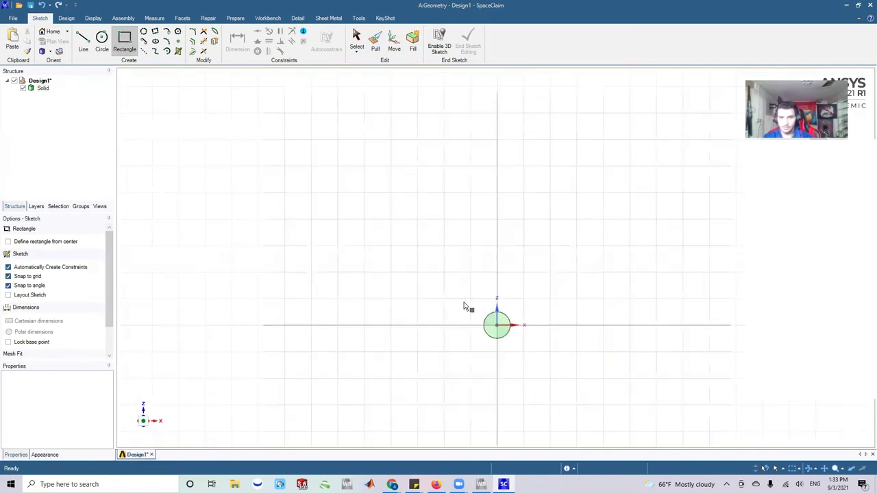
{"action": "left_click", "coordinate": [374, 223]}
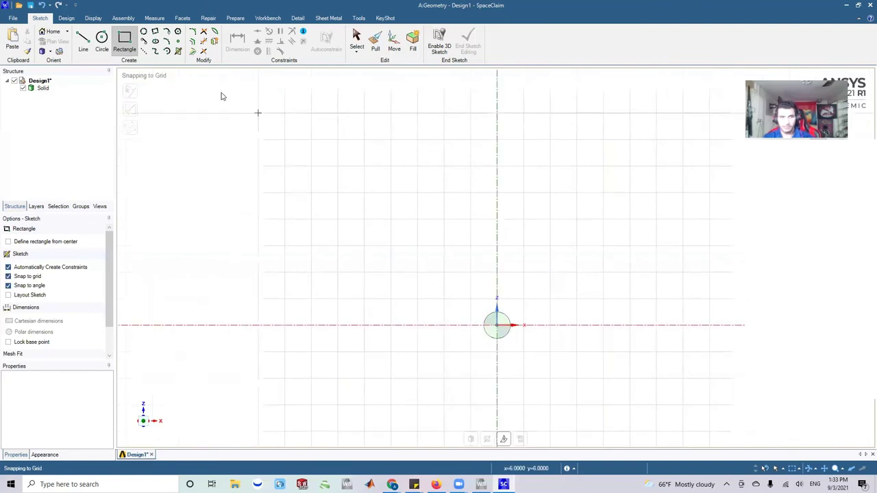
{"action": "left_click", "coordinate": [444, 246]}
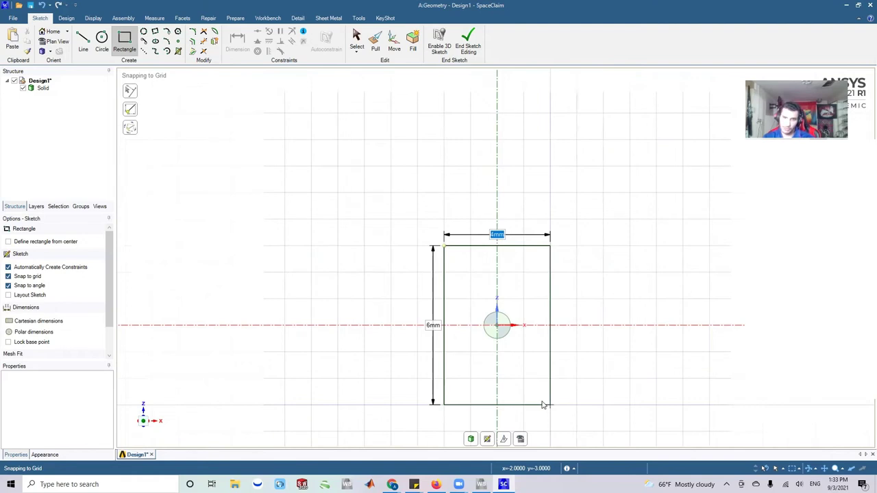
{"action": "left_click", "coordinate": [543, 405]}
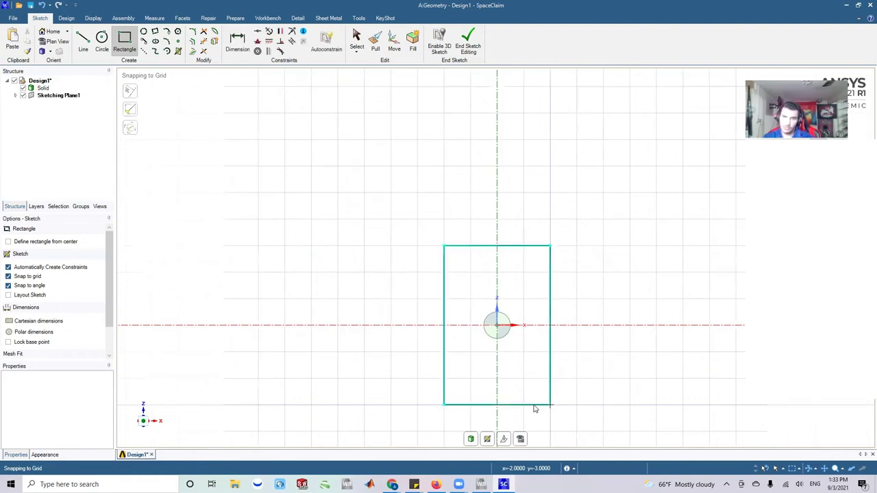
Step: Finish the sketch and pull the rectangular surface away from the cylinder into a thin solid plate
{"action": "left_click", "coordinate": [458, 37]}
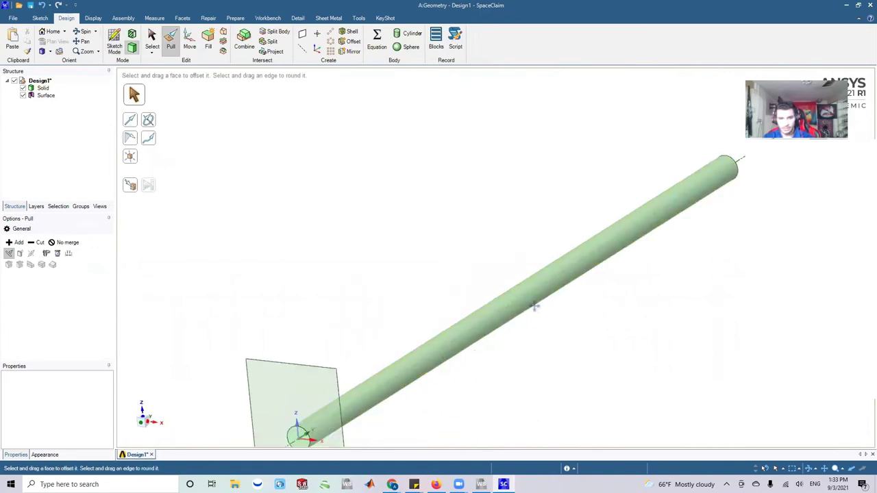
{"action": "middle_click_drag", "start_coordinate": [535, 306], "coordinate": [639, 160], "text": "shift"}
{"action": "left_click", "coordinate": [388, 247]}
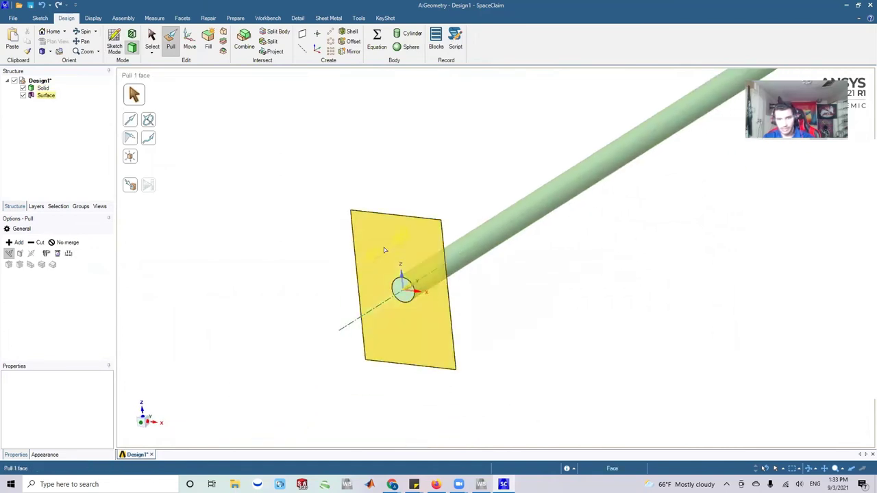
{"action": "left_click_drag", "start_coordinate": [385, 248], "coordinate": [382, 252]}
{"action": "middle_click_drag", "start_coordinate": [465, 308], "coordinate": [537, 336]}
{"action": "left_click", "coordinate": [471, 390]}
{"action": "left_click", "coordinate": [548, 382]}
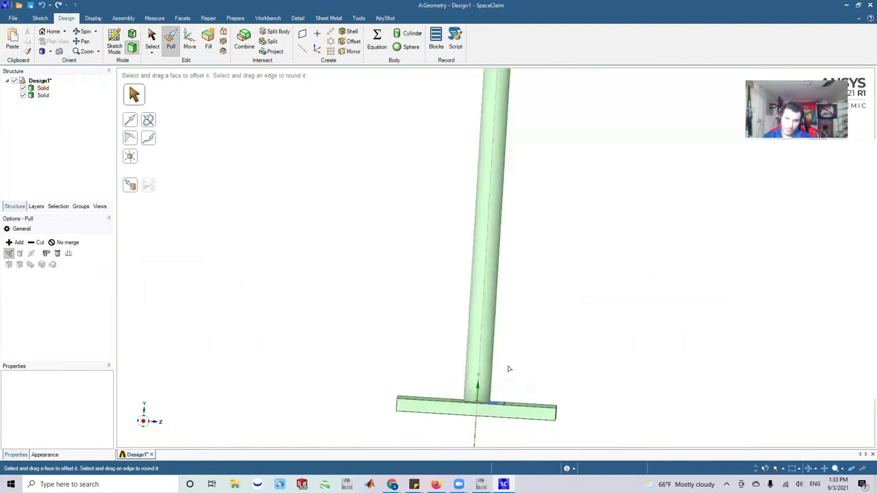
Step: Examine the rod standing on the plate, picking the plate's upper face to point out where the bodies meet
{"action": "scroll", "coordinate": [507, 366], "scroll_direction": "up", "scroll_amount": 2}
{"action": "scroll", "coordinate": [501, 380], "scroll_direction": "down", "scroll_amount": 3}
{"action": "scroll", "coordinate": [496, 385], "scroll_direction": "down", "scroll_amount": 2}
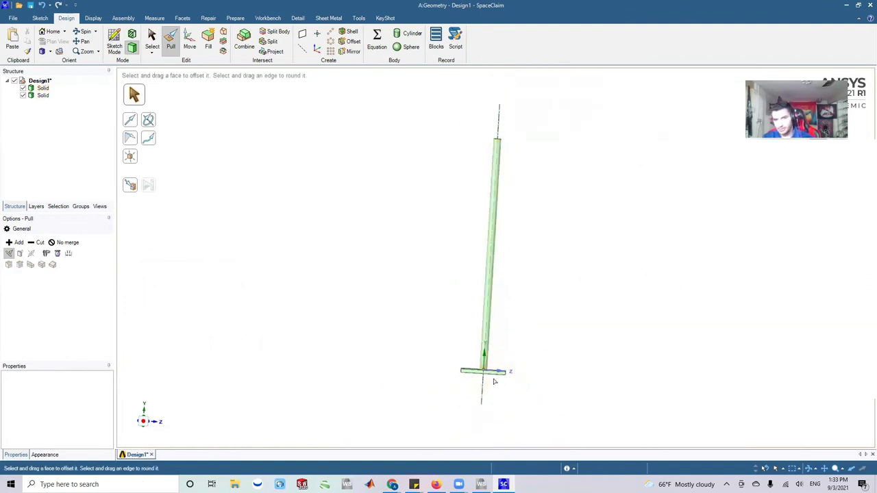
{"action": "middle_click_drag", "start_coordinate": [535, 339], "coordinate": [546, 337]}
{"action": "middle_click_drag", "start_coordinate": [525, 309], "coordinate": [507, 358]}
{"action": "left_click", "coordinate": [482, 350]}
{"action": "left_click", "coordinate": [471, 365]}
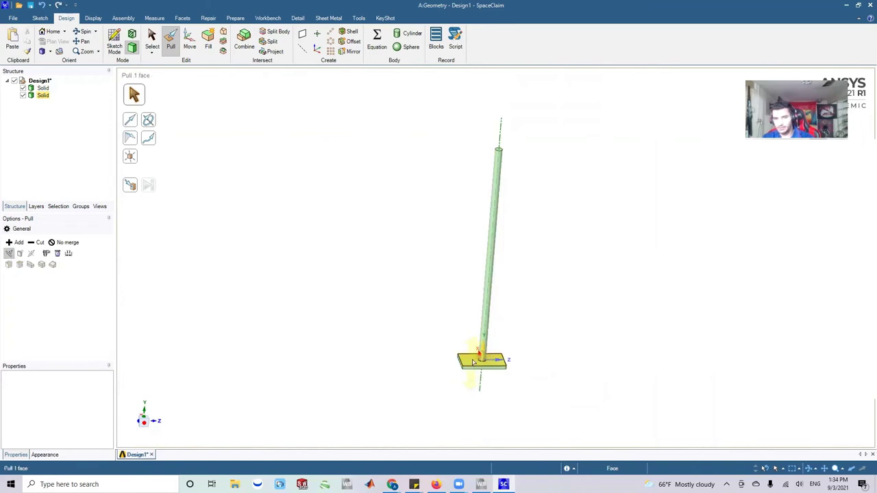
{"action": "left_click", "coordinate": [485, 354]}
{"action": "left_click", "coordinate": [514, 212]}
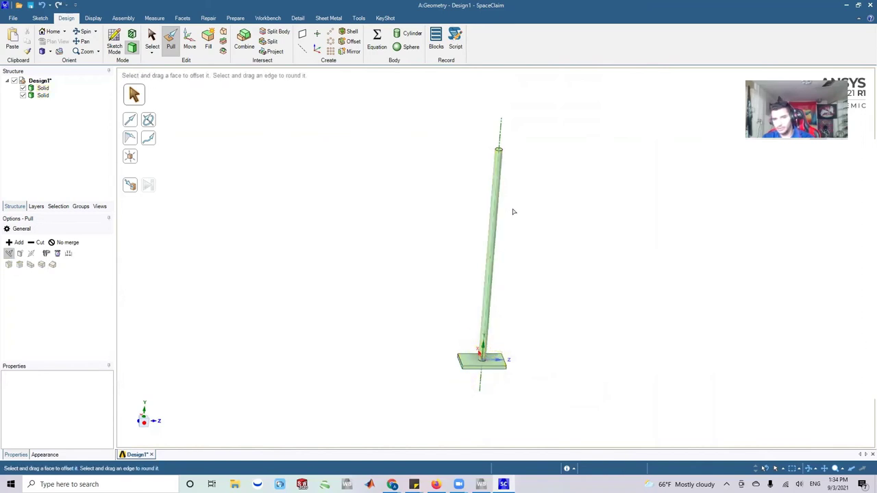
{"action": "left_click", "coordinate": [472, 364]}
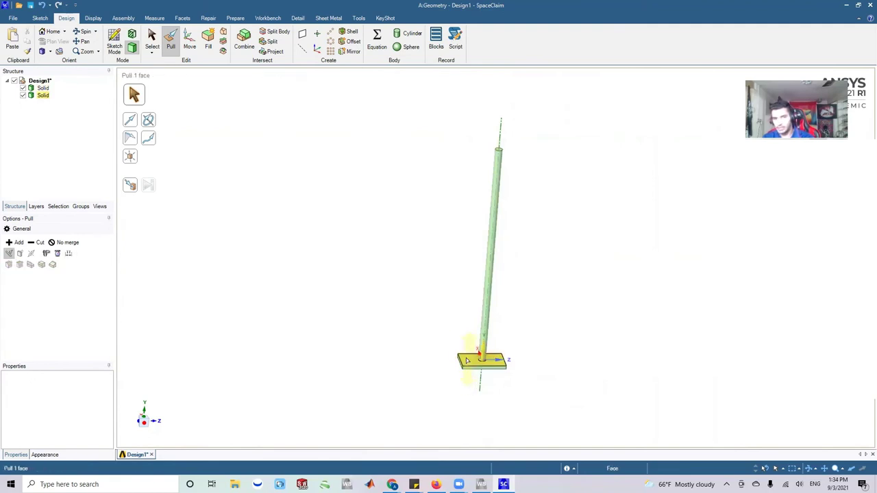
{"action": "key", "text": "Escape"}
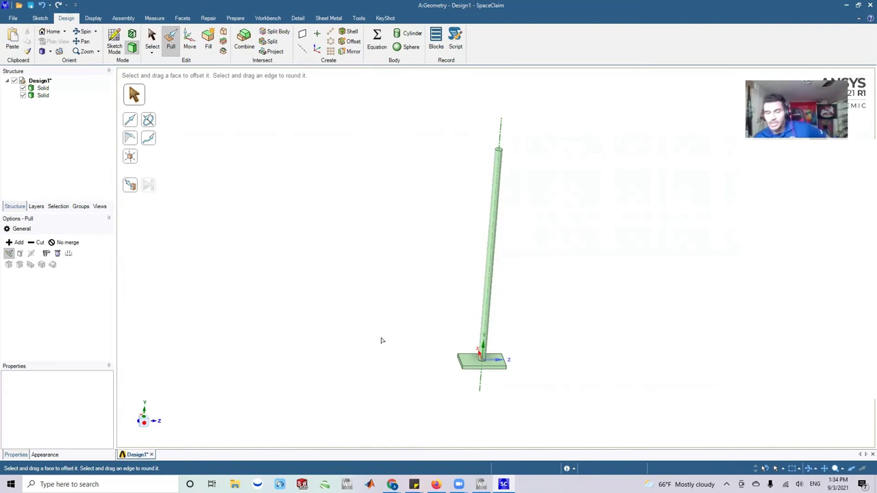
{"action": "left_click", "coordinate": [468, 364]}
{"action": "left_click", "coordinate": [485, 375]}
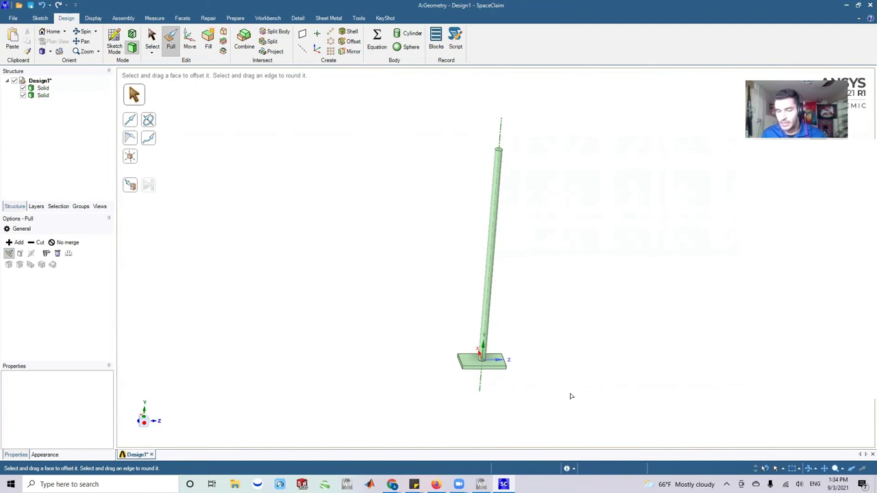
Step: Inspect the plate's underside and the cylinder's side face from below
{"action": "mouse_move", "coordinate": [498, 299]}
{"action": "middle_mouse_down"}
{"action": "mouse_move", "coordinate": [268, 235]}
{"action": "mouse_move", "coordinate": [612, 267]}
{"action": "mouse_move", "coordinate": [552, 237]}
{"action": "mouse_move", "coordinate": [468, 308]}
{"action": "mouse_move", "coordinate": [477, 329]}
{"action": "middle_mouse_up"}
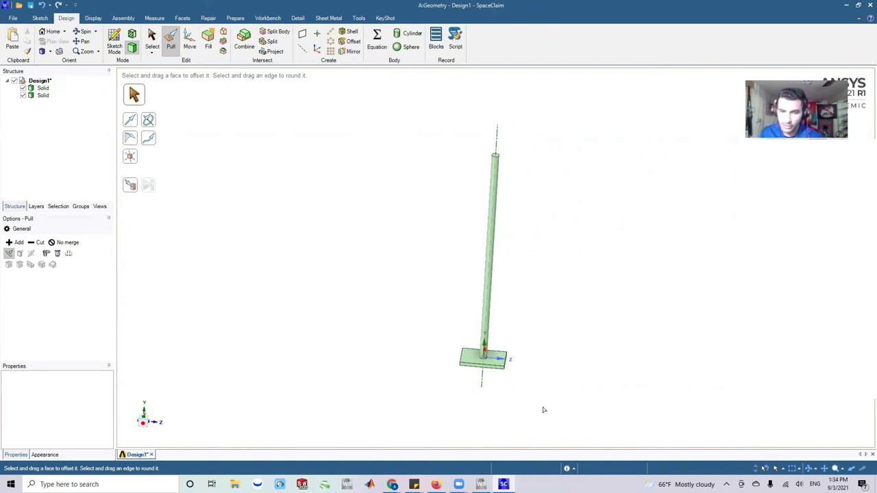
{"action": "middle_click_drag", "start_coordinate": [543, 412], "coordinate": [489, 381]}
{"action": "middle_click_drag", "start_coordinate": [503, 338], "coordinate": [489, 378]}
{"action": "left_click", "coordinate": [489, 375]}
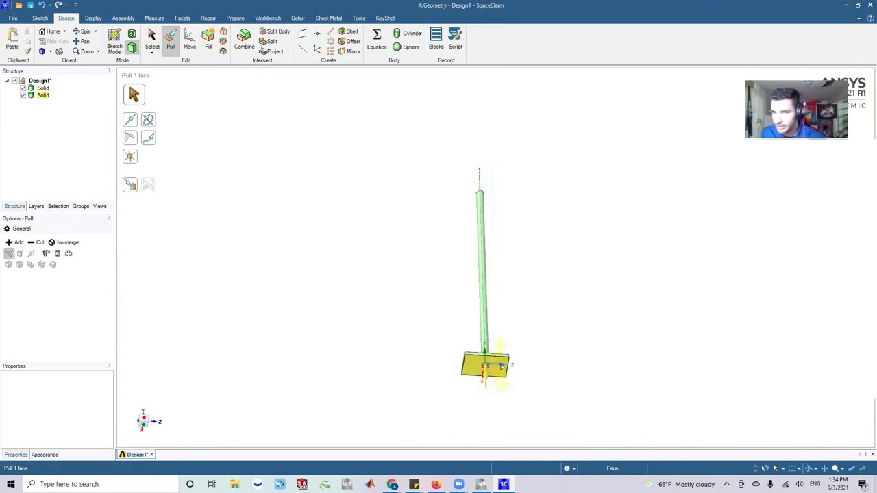
{"action": "left_click", "coordinate": [479, 209]}
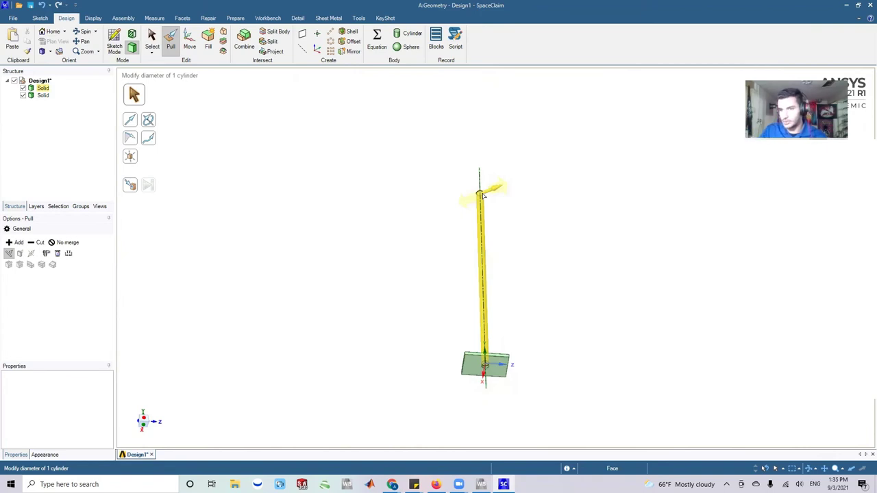
{"action": "left_click", "coordinate": [326, 176]}
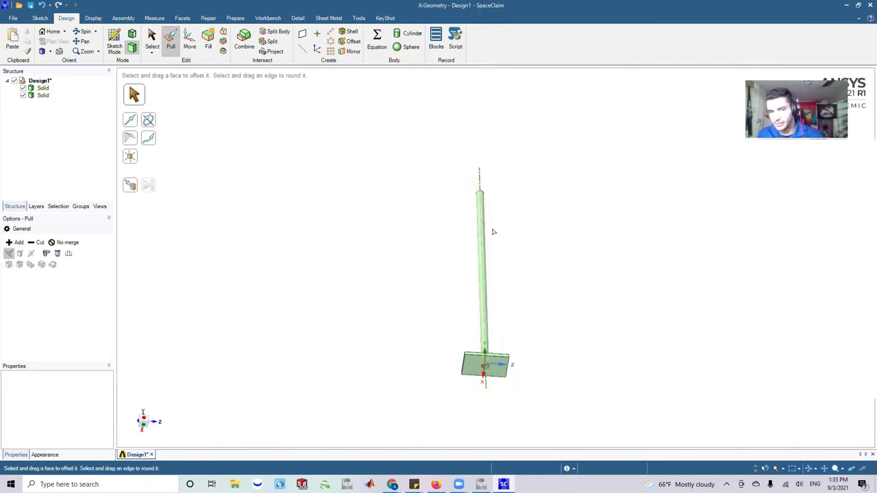
{"action": "middle_click_drag", "start_coordinate": [500, 247], "coordinate": [502, 264]}
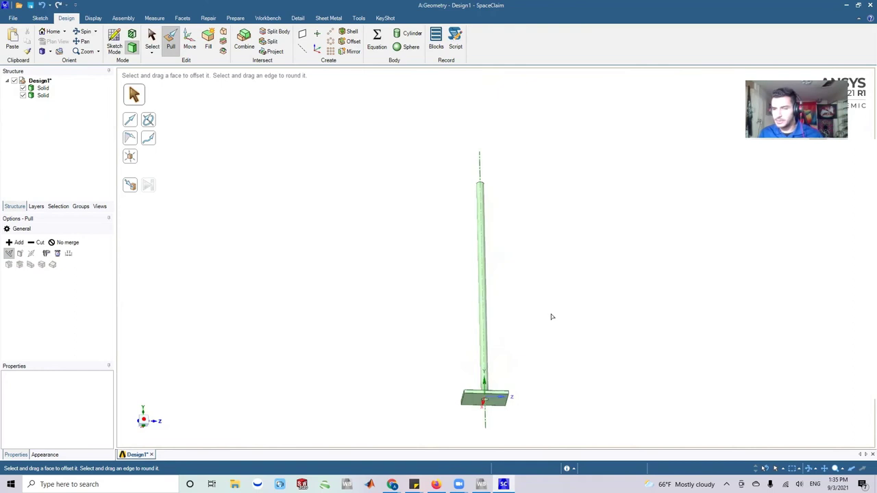
{"action": "middle_click_drag", "start_coordinate": [568, 288], "coordinate": [555, 272], "text": "shift"}
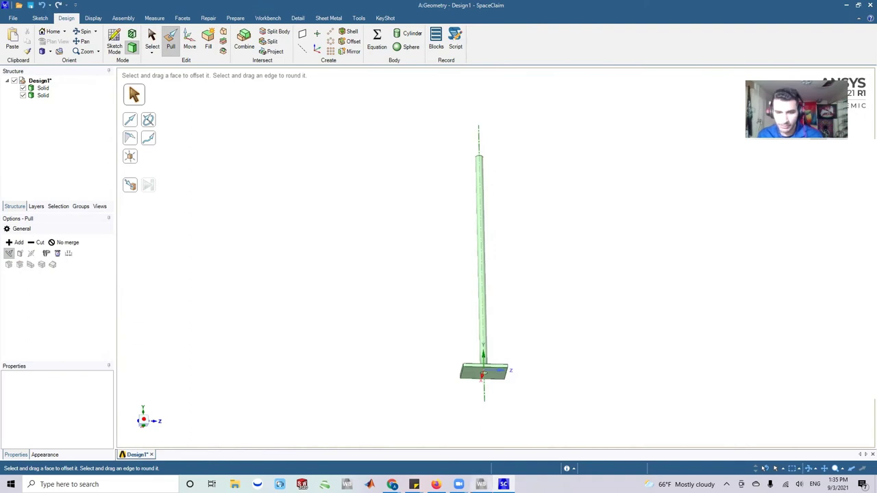
Step: Check the project schematic in Workbench and return to the SpaceClaim model
{"action": "left_click", "coordinate": [481, 484]}
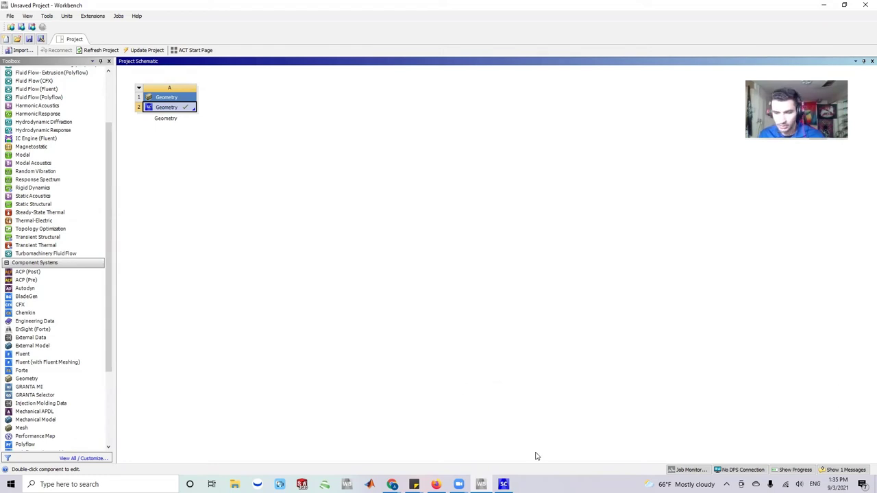
{"action": "left_click", "coordinate": [503, 484]}
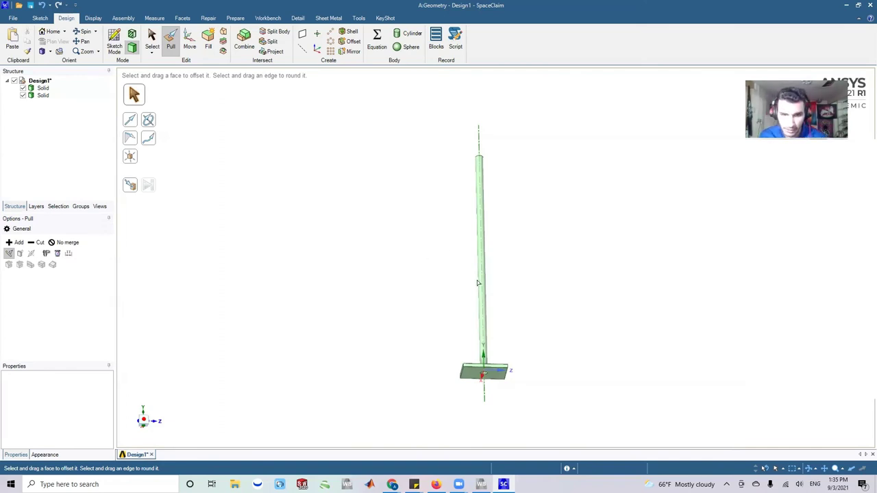
{"action": "middle_click_drag", "start_coordinate": [459, 141], "coordinate": [452, 209]}
{"action": "left_click", "coordinate": [480, 484]}
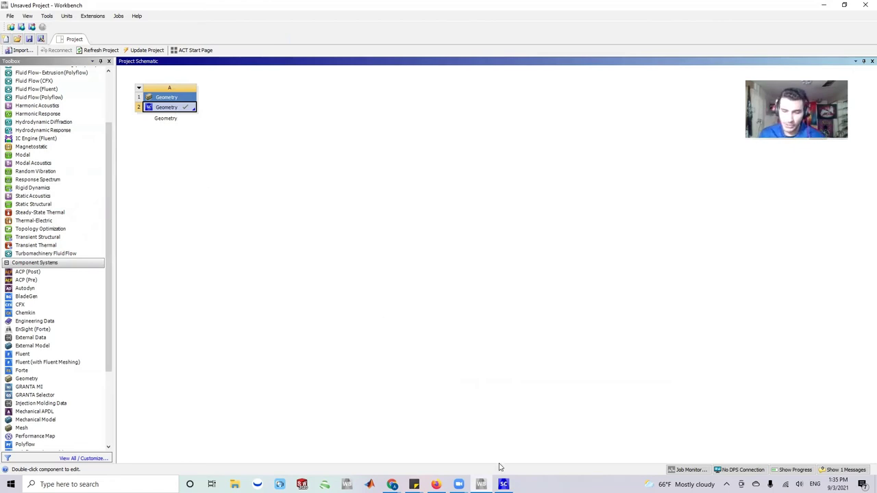
{"action": "left_click", "coordinate": [503, 485]}
{"action": "left_click", "coordinate": [503, 484]}
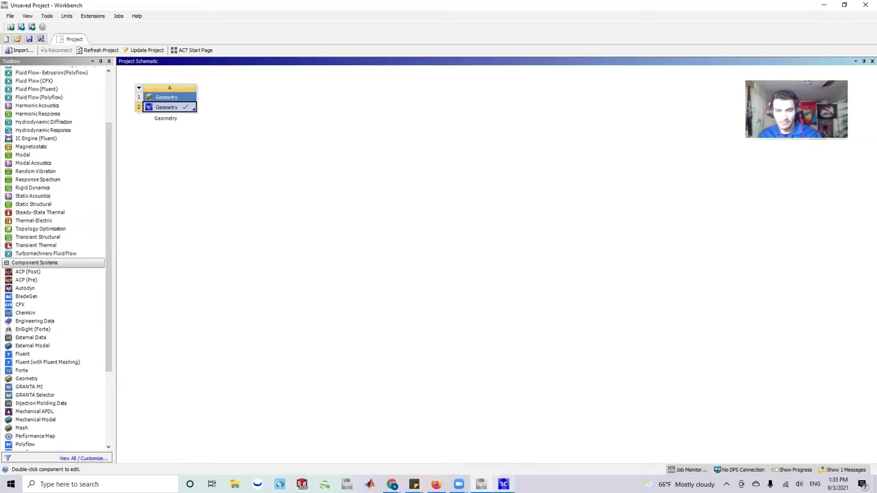
{"action": "left_click", "coordinate": [503, 485]}
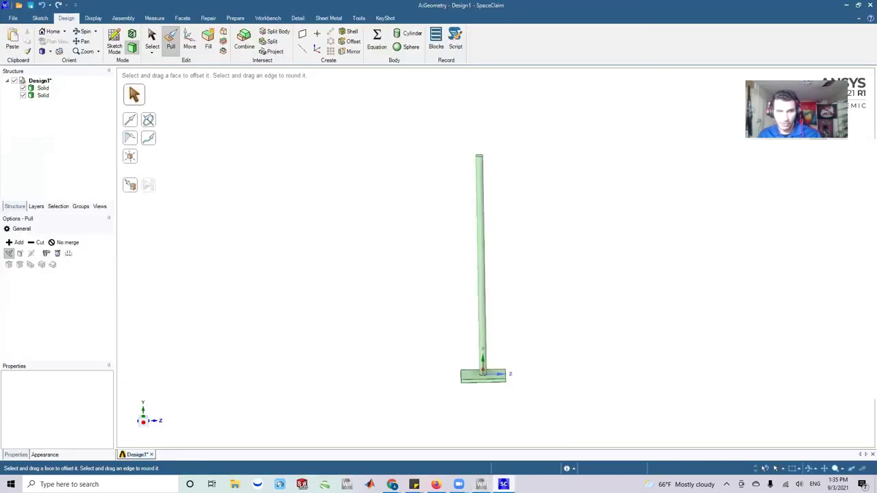
Step: Save the rod-and-plate design as a SpaceClaim file named 2.4ghz_antenna in the Documents folder
{"action": "left_click", "coordinate": [13, 18]}
{"action": "left_click", "coordinate": [29, 81]}
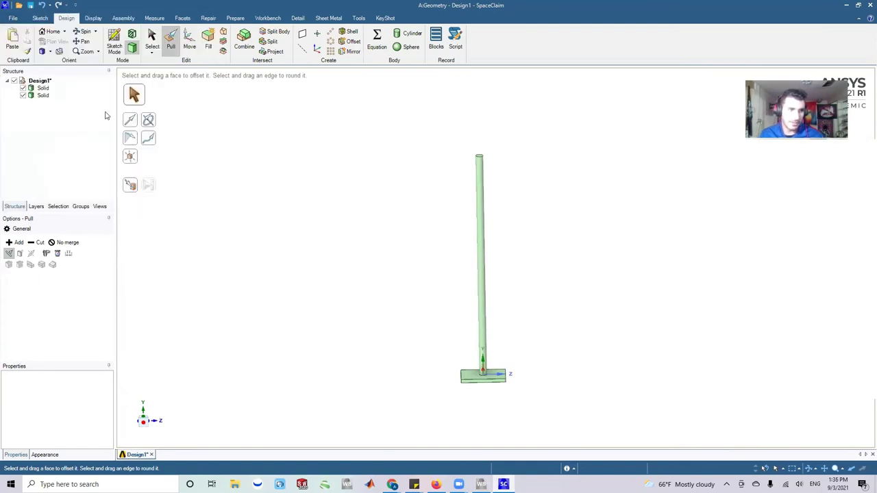
{"action": "type", "text": "2.4ghz_antenna"}
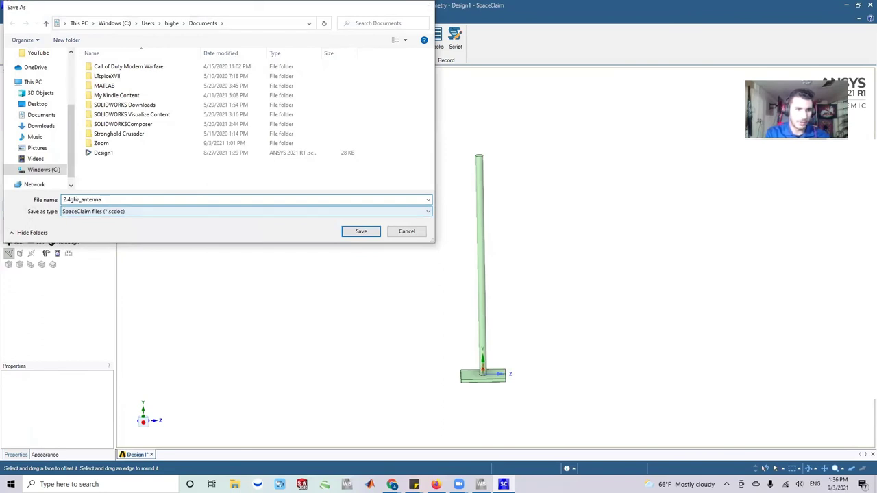
{"action": "key", "text": "Return"}
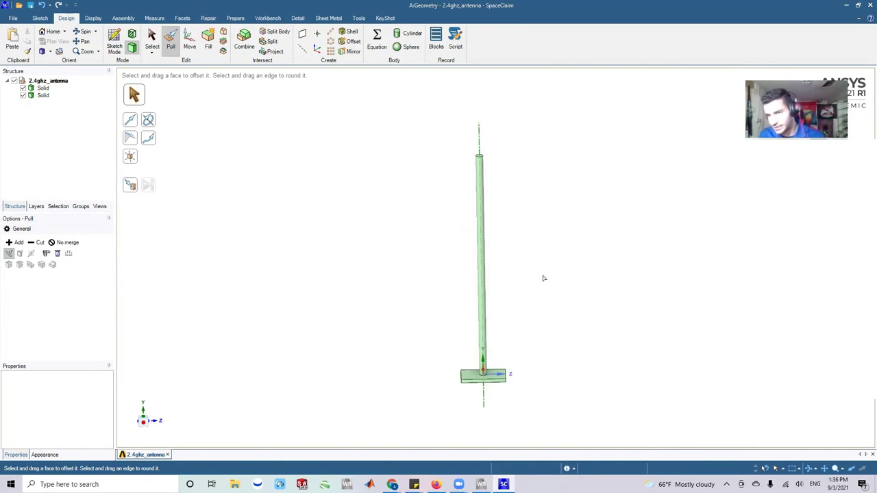
{"action": "middle_click_drag", "start_coordinate": [537, 286], "coordinate": [548, 303]}
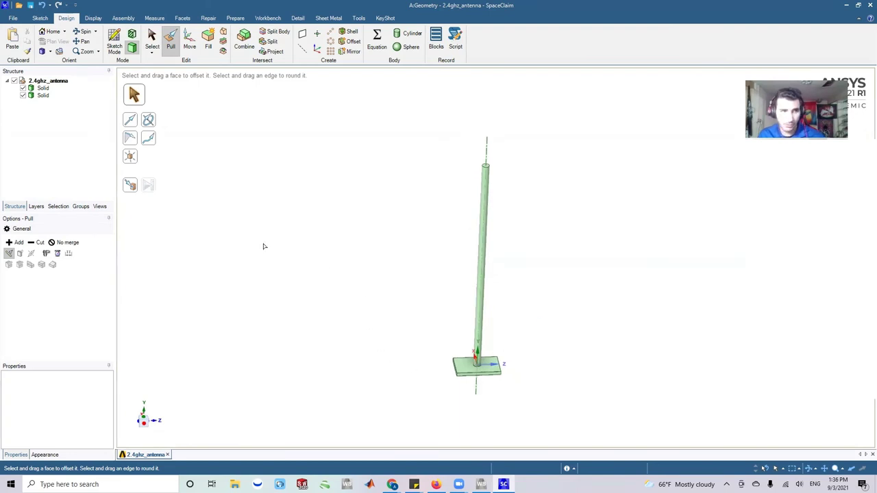
Step: Switch to Workbench and add a Static Structural system beside the Geometry system in the project schematic
{"action": "left_click", "coordinate": [481, 485]}
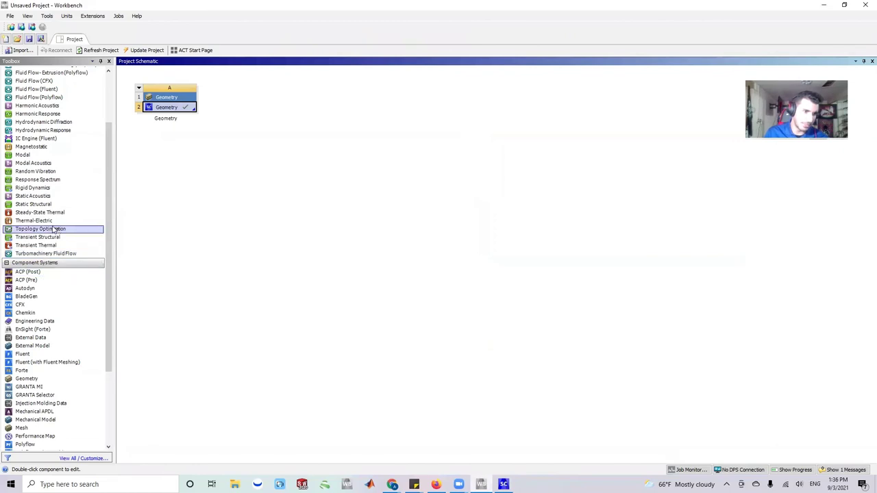
{"action": "left_click_drag", "start_coordinate": [45, 209], "coordinate": [245, 205]}
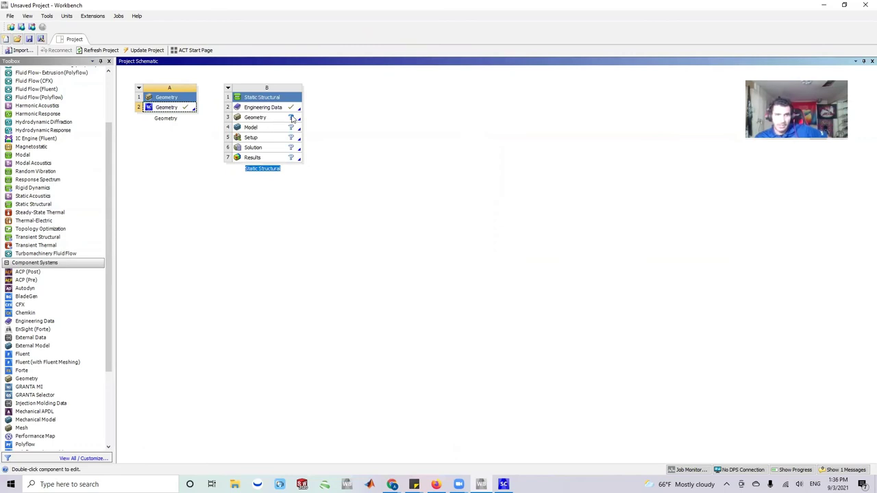
{"action": "left_click", "coordinate": [297, 120]}
{"action": "right_click", "coordinate": [297, 117]}
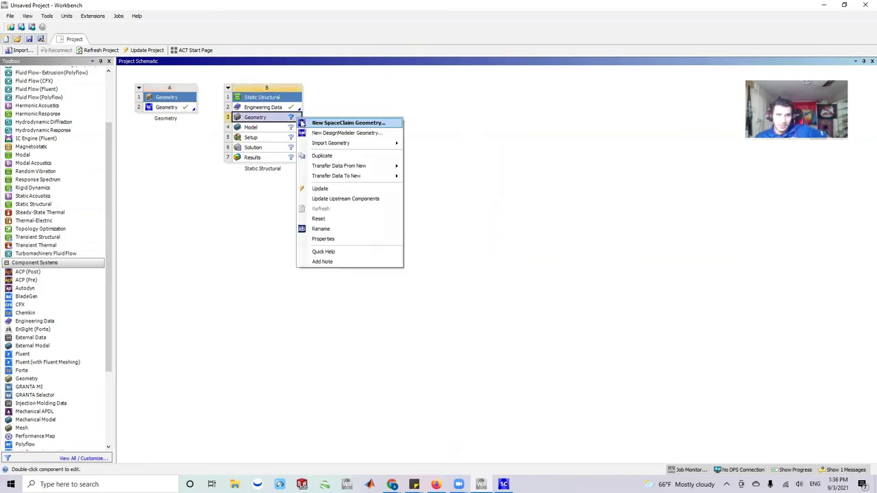
{"action": "mouse_move", "coordinate": [365, 149]}
{"action": "left_click", "coordinate": [426, 146]}
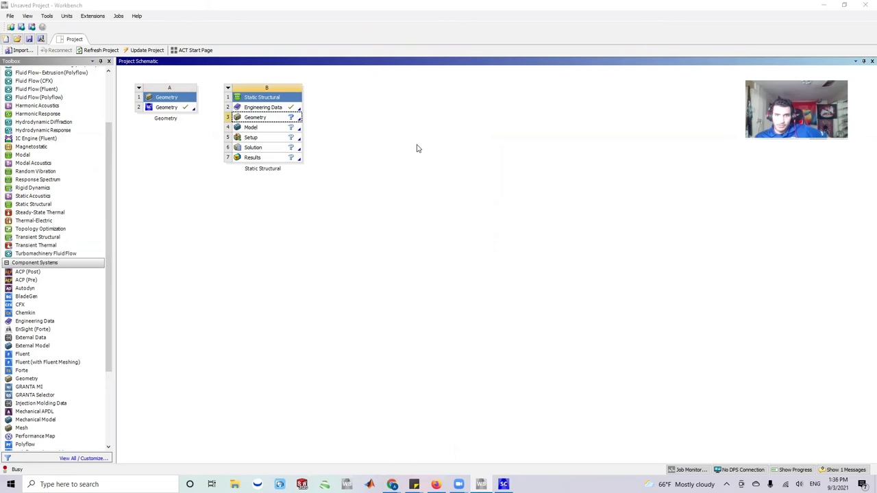
{"action": "key", "text": "Escape"}
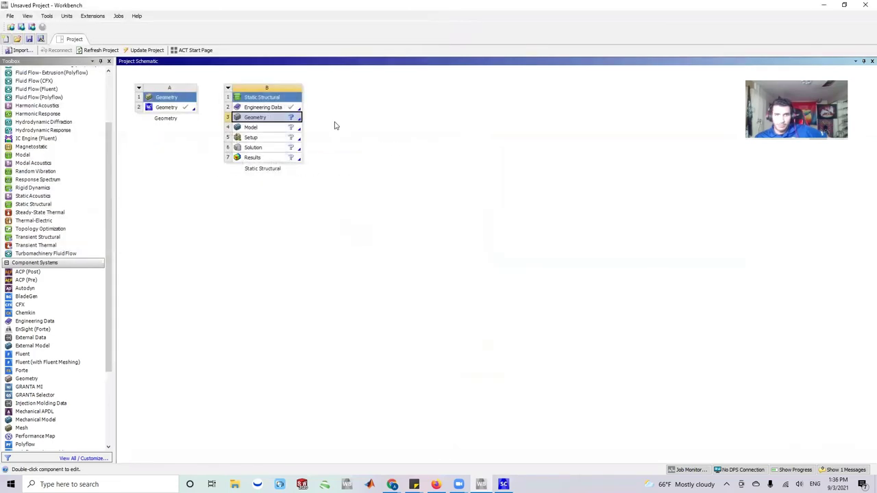
{"action": "left_click", "coordinate": [299, 121]}
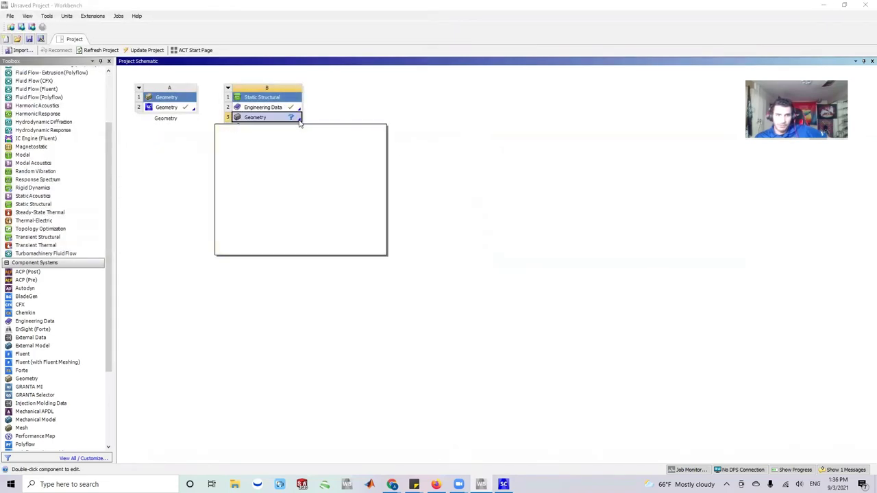
{"action": "left_click", "coordinate": [257, 247]}
{"action": "left_click", "coordinate": [298, 121]}
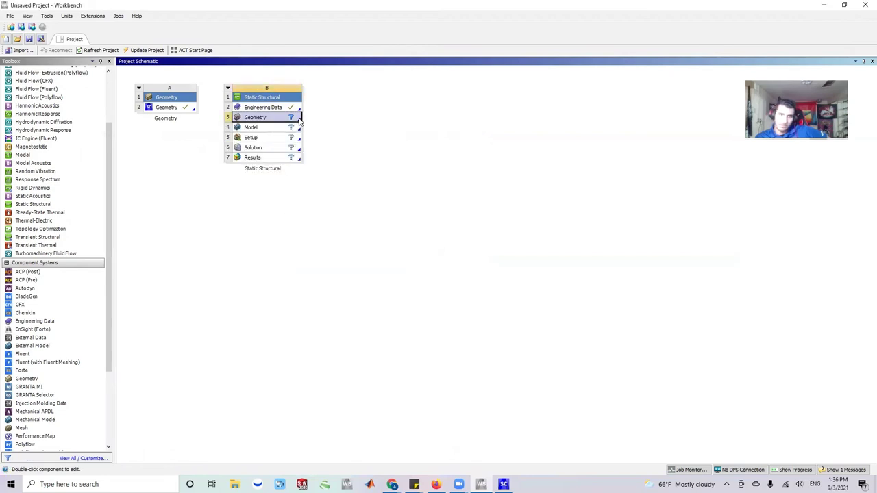
Step: Start a new SpaceClaim geometry from the Static Structural system's Geometry cell
{"action": "double_click", "coordinate": [274, 120]}
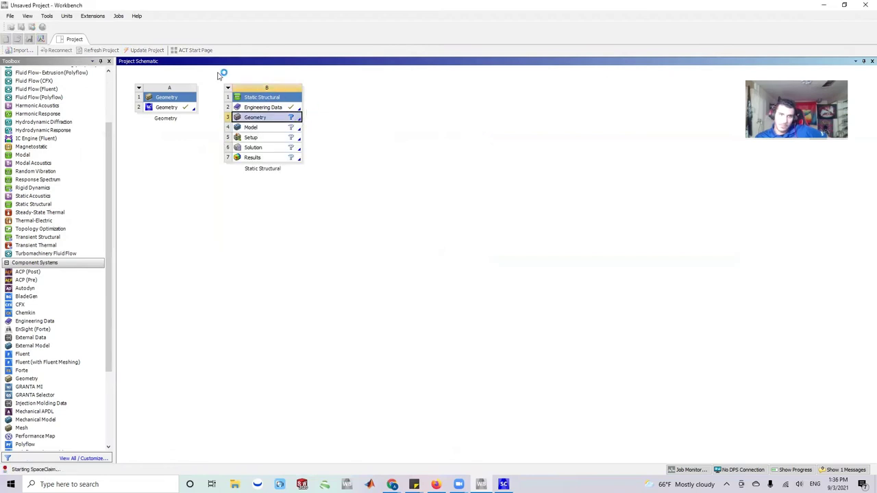
{"action": "right_click", "coordinate": [293, 117]}
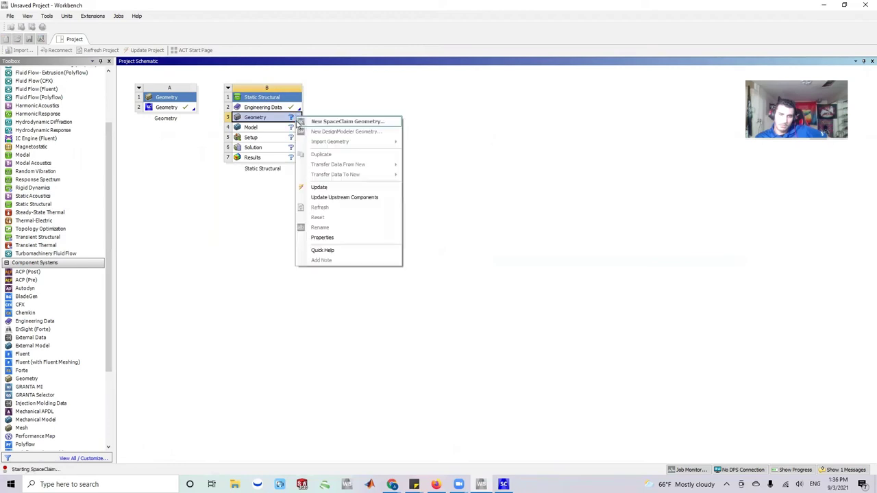
{"action": "left_click", "coordinate": [219, 178]}
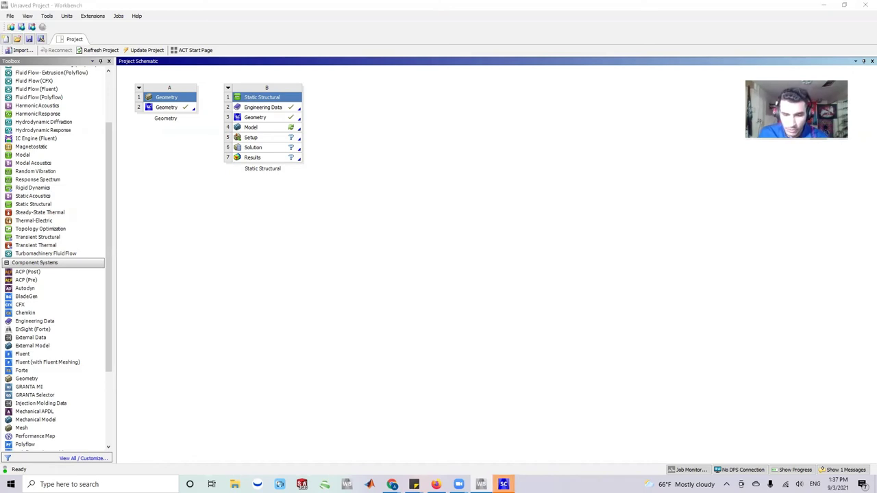
Step: Switch to the 2.4ghz_antenna model in SpaceClaim, undo the base plate and its sketched rectangle, and leave sketch mode
{"action": "mouse_move", "coordinate": [507, 468]}
{"action": "left_click", "coordinate": [485, 452]}
{"action": "left_click", "coordinate": [482, 308]}
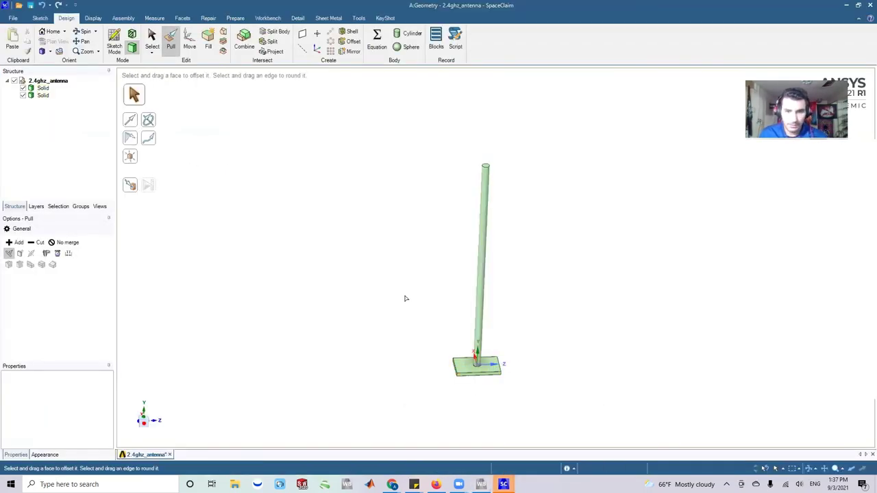
{"action": "key", "text": "ctrl+z"}
{"action": "left_click", "coordinate": [446, 315]}
{"action": "key", "text": "r"}
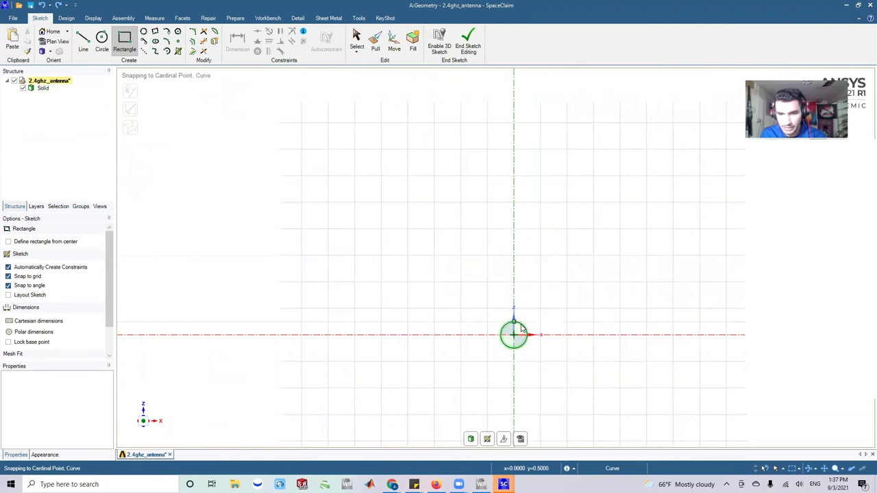
{"action": "key", "text": "p"}
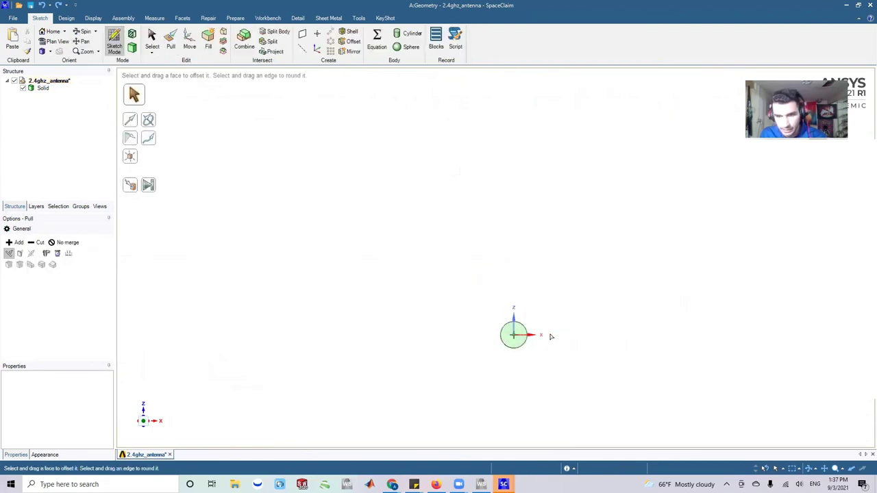
Step: Pull the cylinder's side face outward, setting the offset to 0.25 mm
{"action": "left_click_drag", "start_coordinate": [515, 334], "coordinate": [526, 331]}
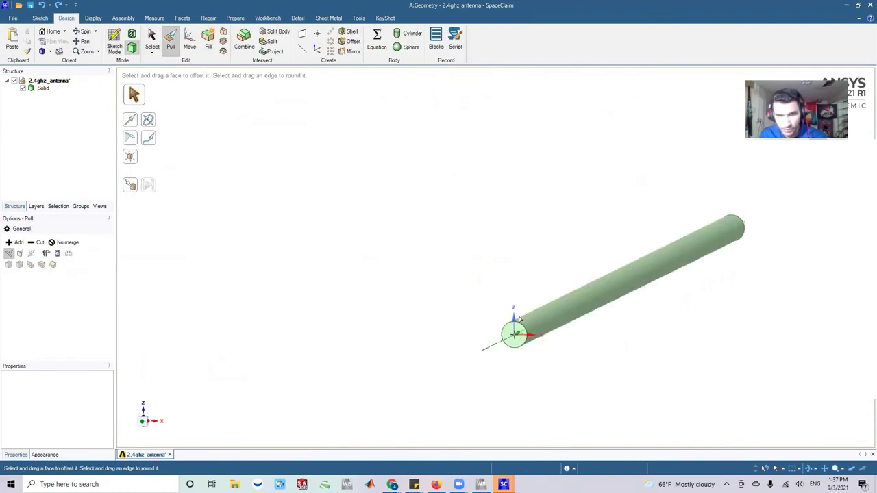
{"action": "left_click", "coordinate": [533, 325]}
{"action": "left_click_drag", "start_coordinate": [561, 312], "coordinate": [579, 300]}
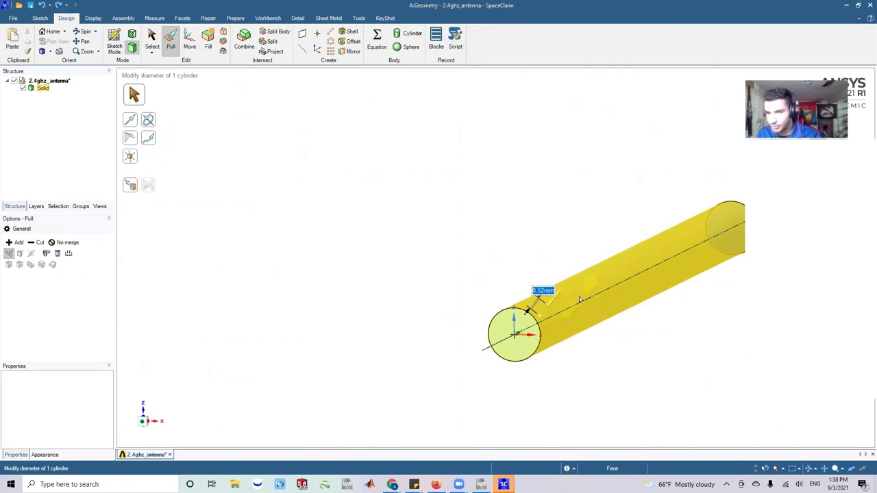
{"action": "left_click_drag", "start_coordinate": [579, 300], "coordinate": [476, 275]}
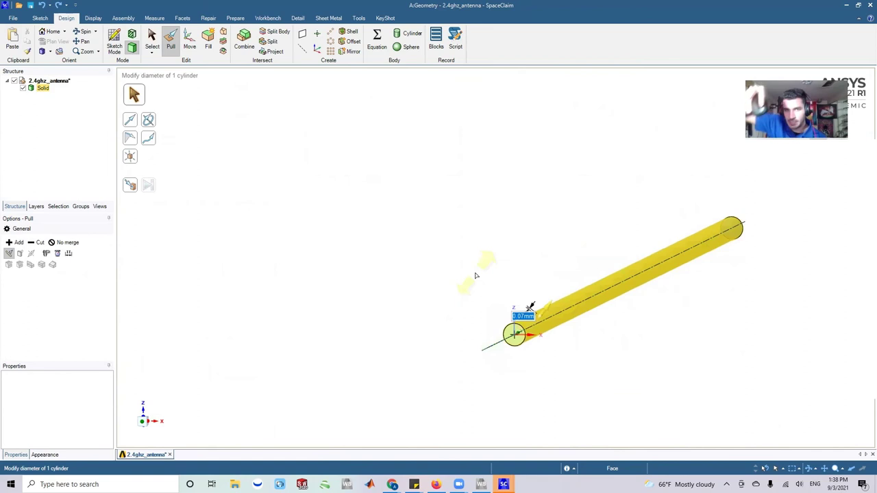
{"action": "left_click_drag", "start_coordinate": [476, 275], "coordinate": [470, 218]}
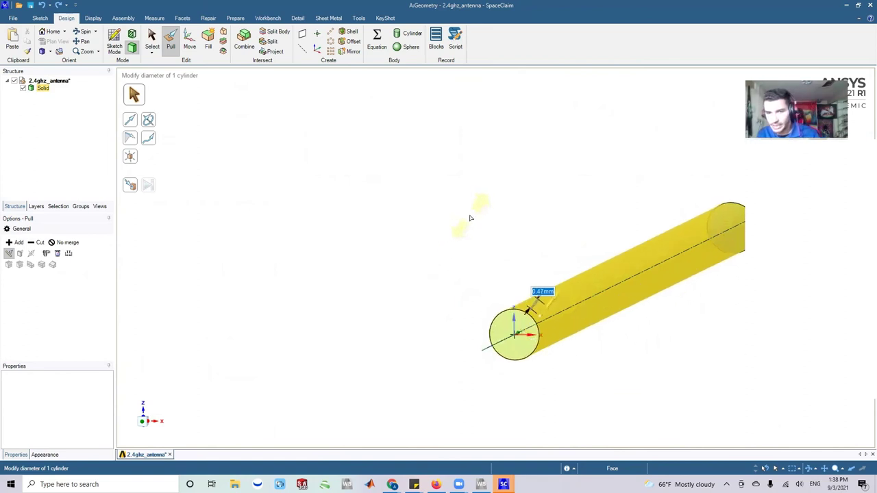
{"action": "key", "text": "space"}
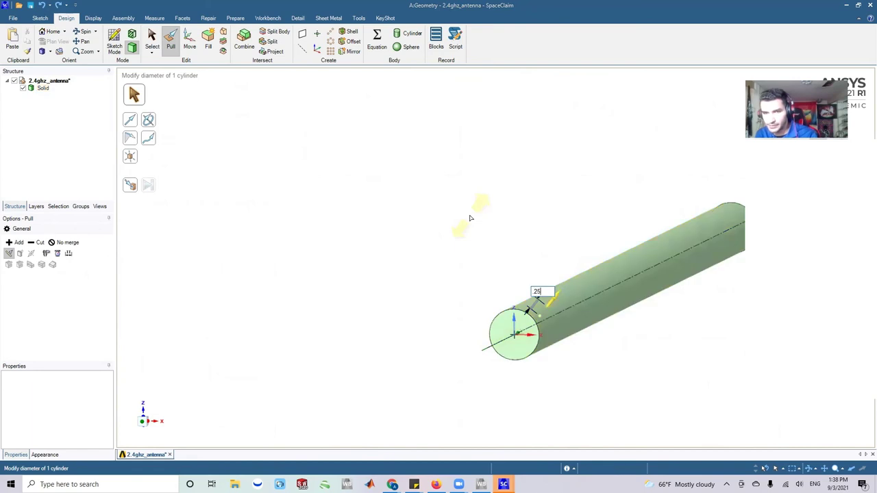
{"action": "type", "text": "25mm"}
{"action": "key", "text": "Return"}
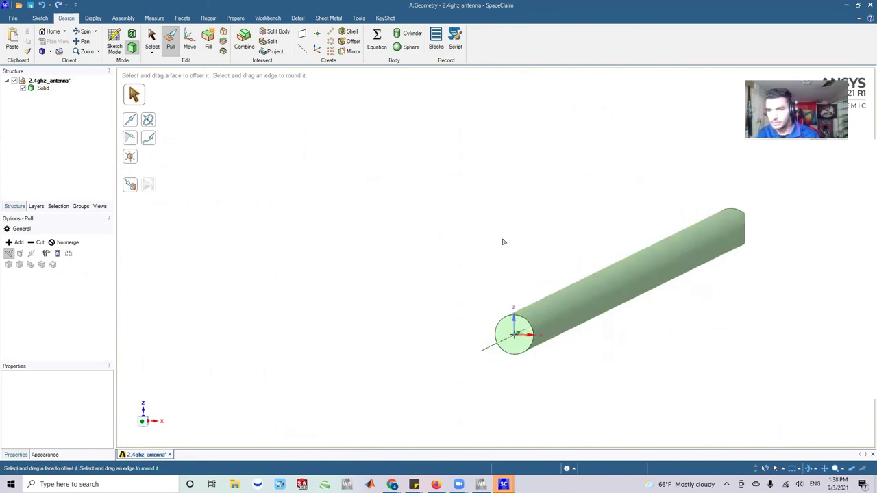
Step: Examine the thickened cylinder's end face and side, and view the rod along its full length
{"action": "middle_click_drag", "start_coordinate": [563, 230], "coordinate": [505, 221]}
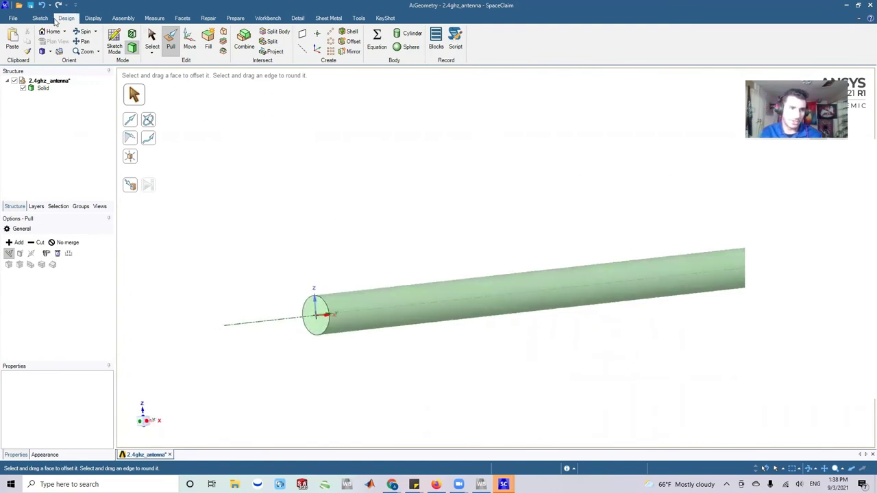
{"action": "left_click", "coordinate": [40, 17]}
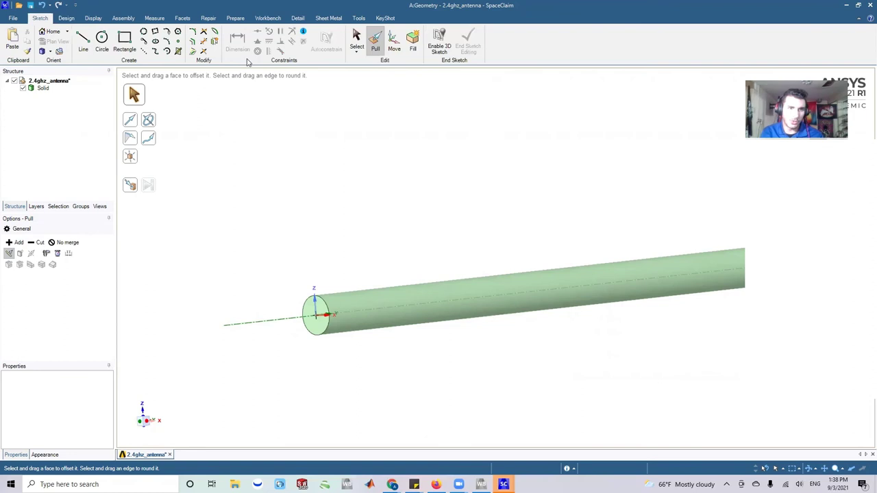
{"action": "left_click", "coordinate": [319, 305]}
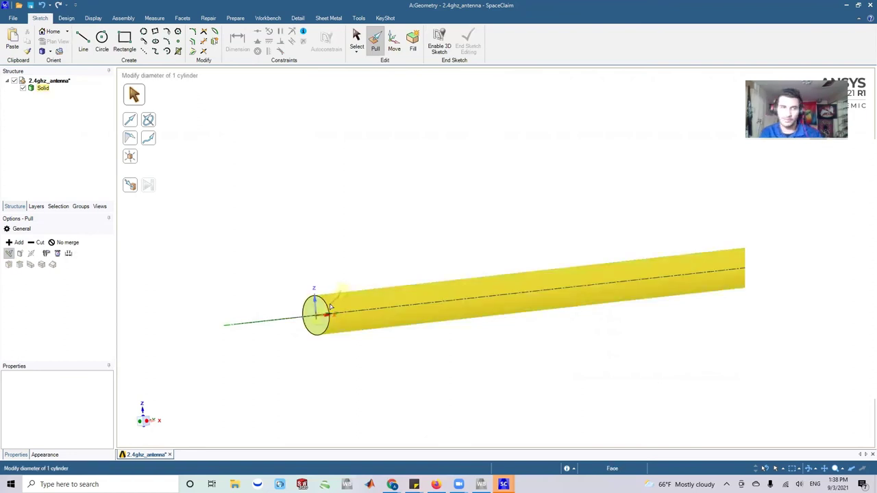
{"action": "key", "text": "Escape"}
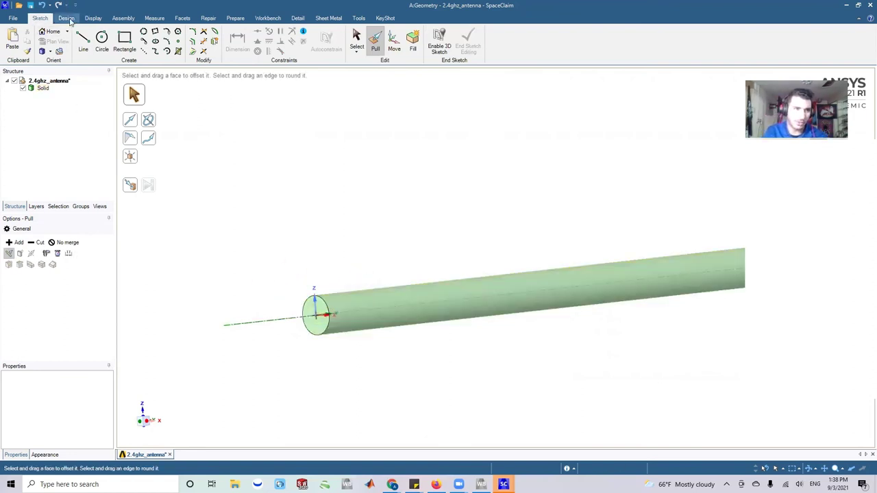
{"action": "scroll", "coordinate": [409, 231], "scroll_direction": "up", "scroll_amount": 3}
{"action": "scroll", "coordinate": [407, 233], "scroll_direction": "down", "scroll_amount": 6}
{"action": "middle_click_drag", "start_coordinate": [293, 230], "coordinate": [467, 353]}
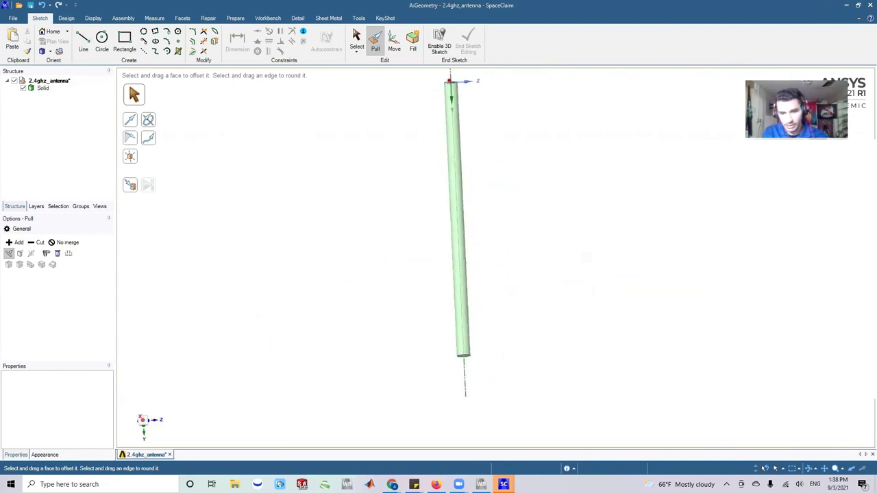
Step: Close both SpaceClaim windows, the 2.4ghz_antenna model and the Static Structural design, and return to Workbench
{"action": "mouse_move", "coordinate": [504, 484]}
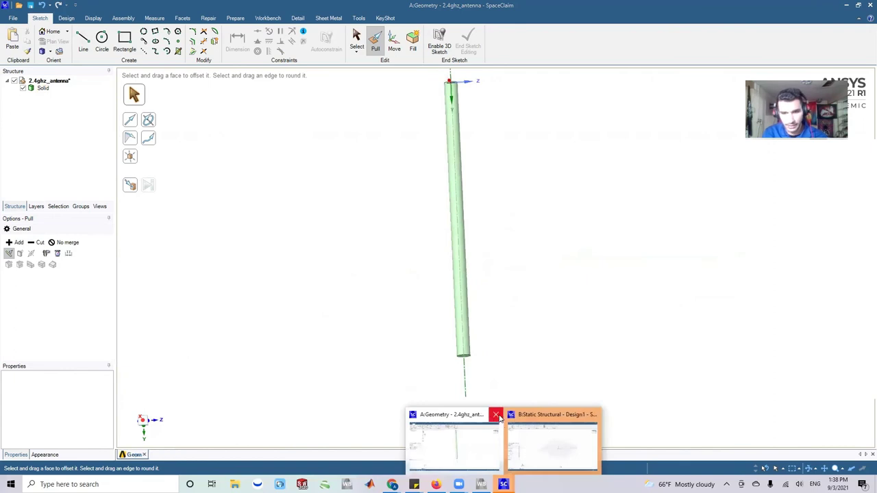
{"action": "left_click", "coordinate": [498, 416]}
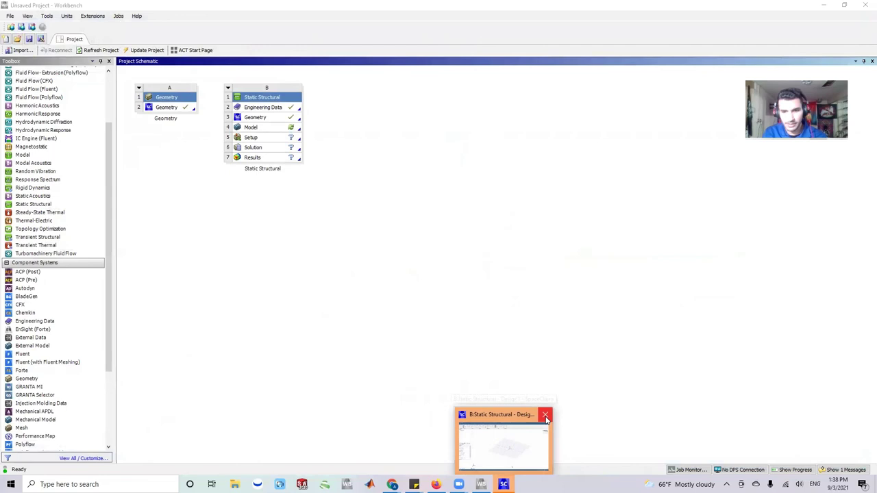
{"action": "left_click", "coordinate": [546, 416]}
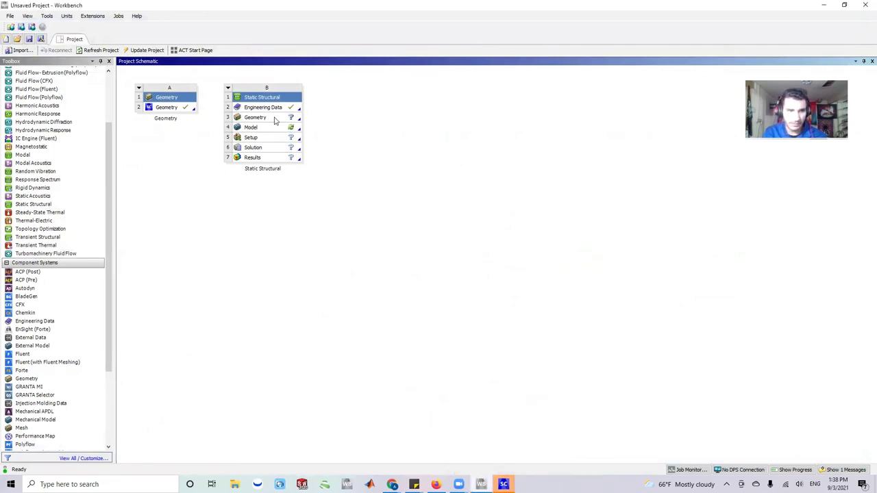
Step: Import an existing geometry file into the Static Structural system's Geometry cell and open the system's model in Mechanical
{"action": "right_click", "coordinate": [297, 118]}
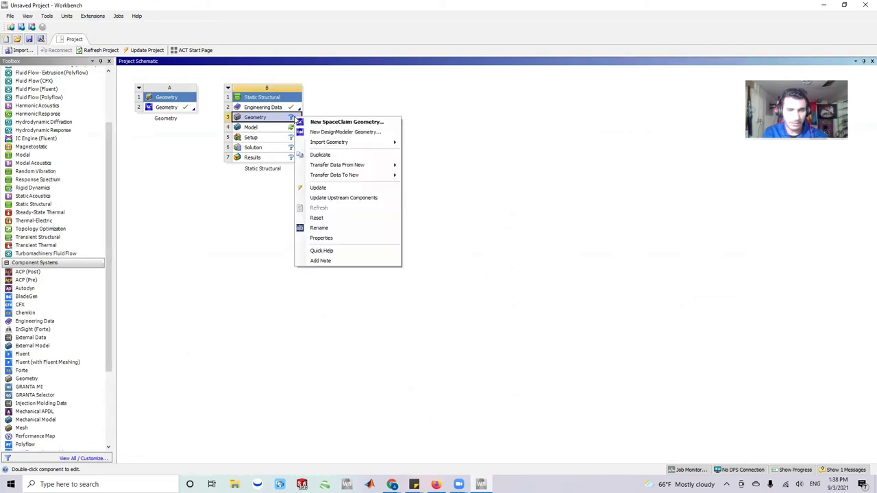
{"action": "mouse_move", "coordinate": [367, 142]}
{"action": "left_click", "coordinate": [405, 145]}
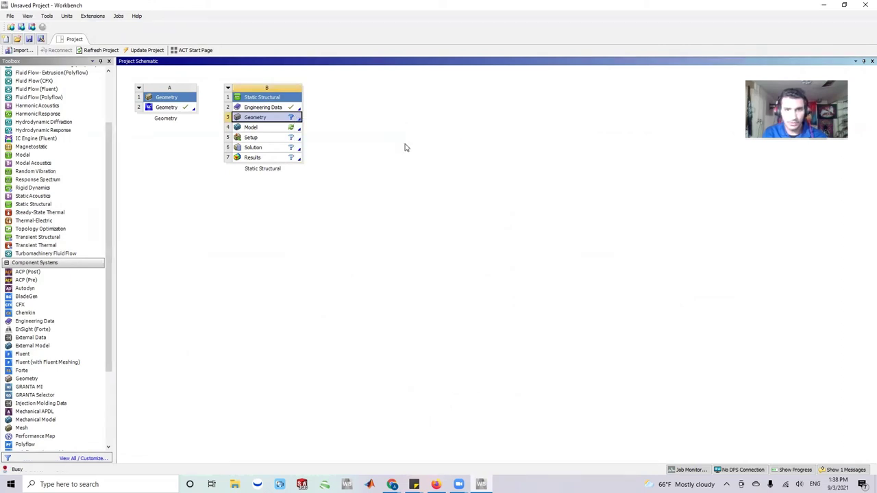
{"action": "double_click", "coordinate": [121, 164]}
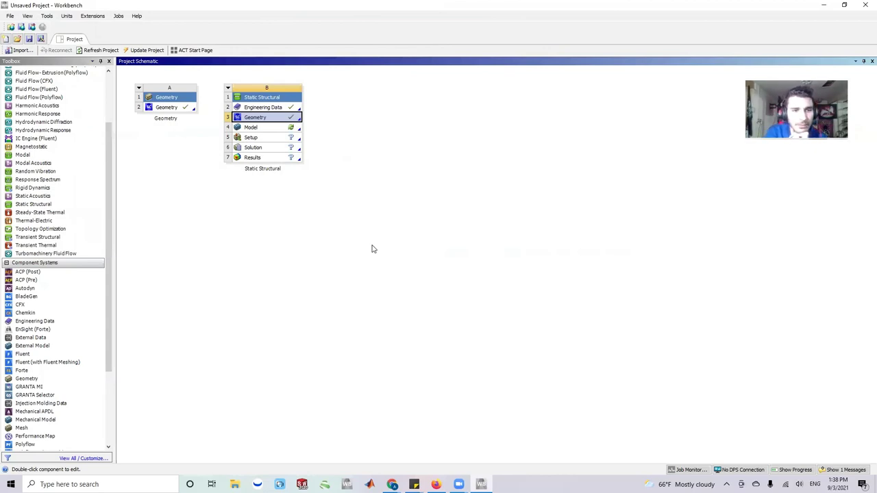
{"action": "double_click", "coordinate": [266, 129]}
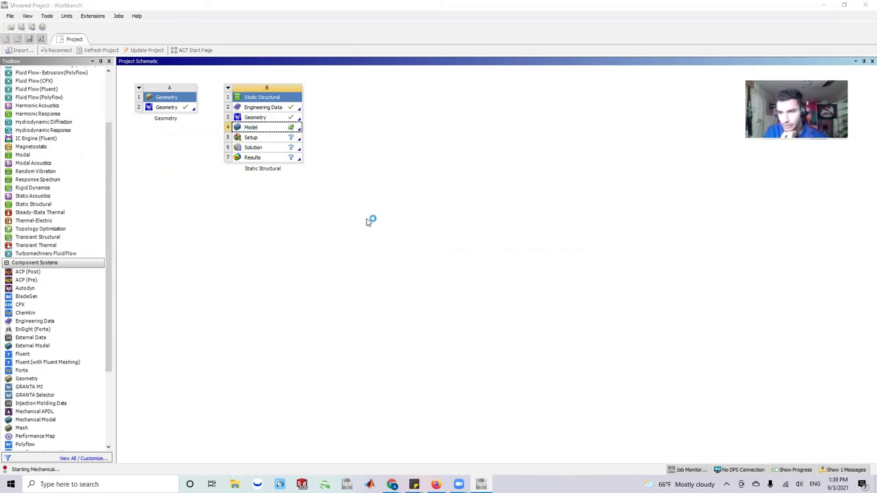